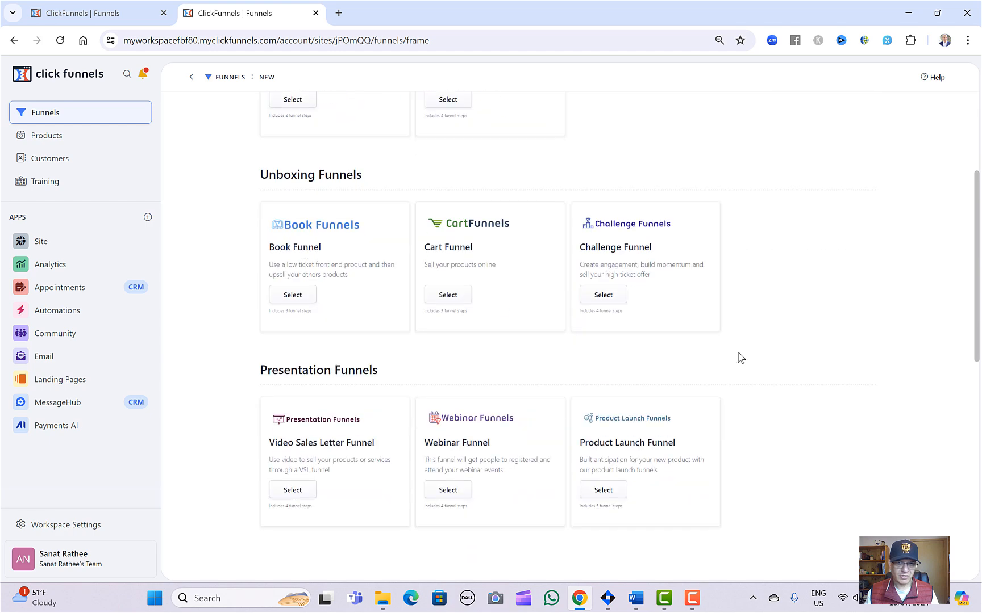
- Choose the Lead "Squeeze" Funnel type and start a blank funnel from scratch instead of using a template
scroll(750, 433, up, 10)
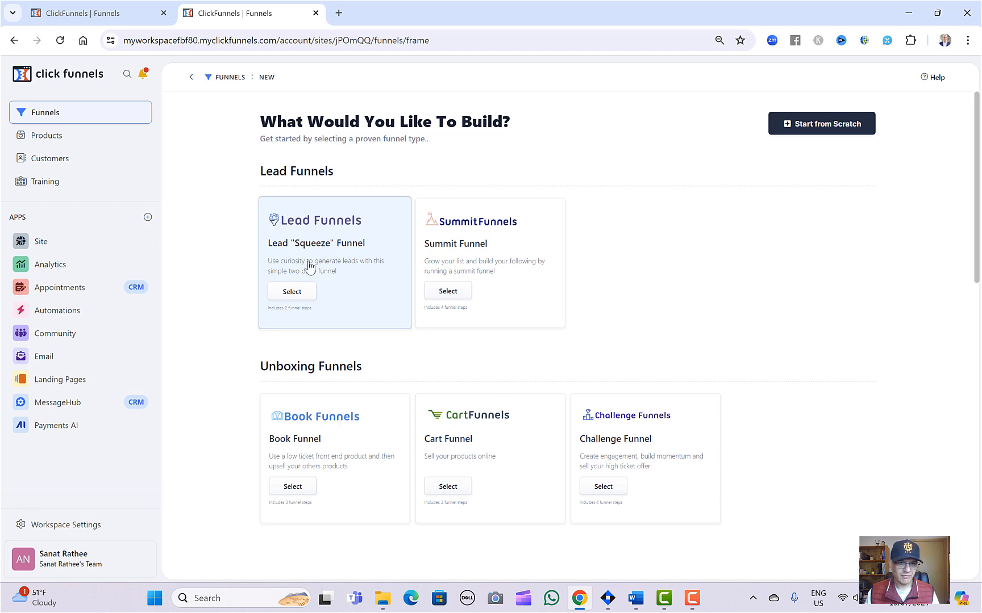
click(304, 295)
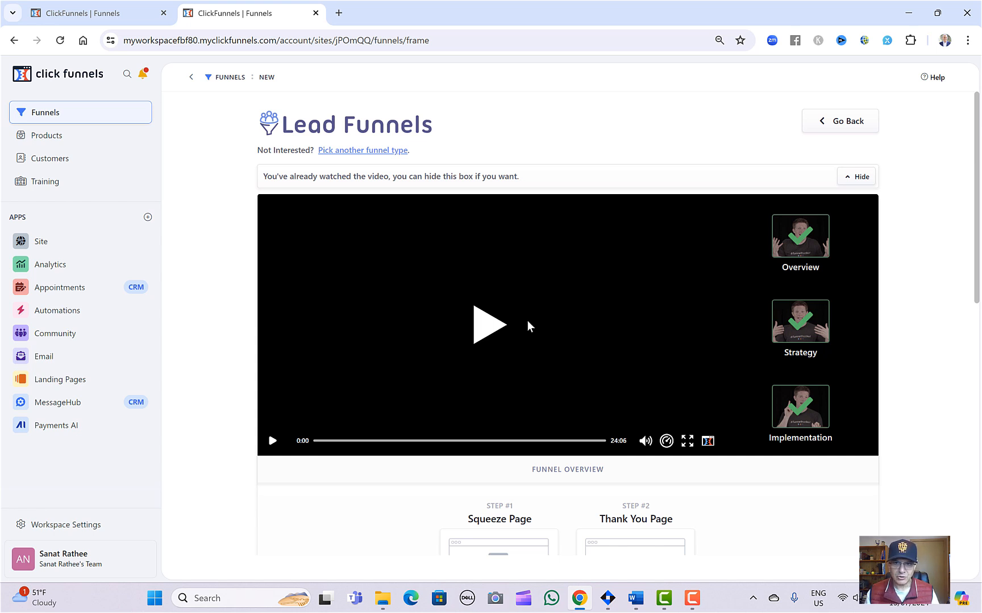
scroll(524, 334, down, 8)
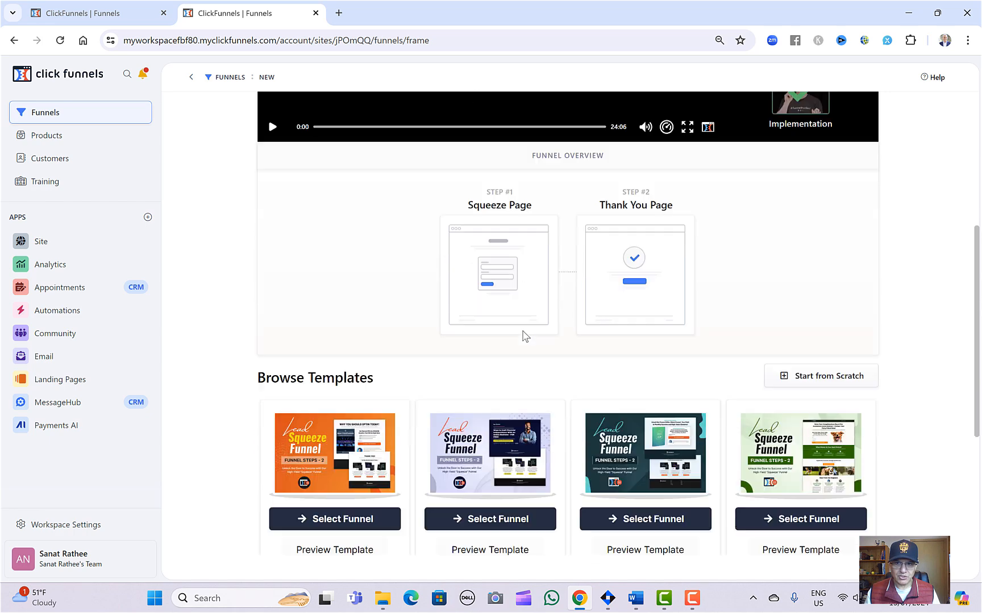
scroll(521, 335, down, 1)
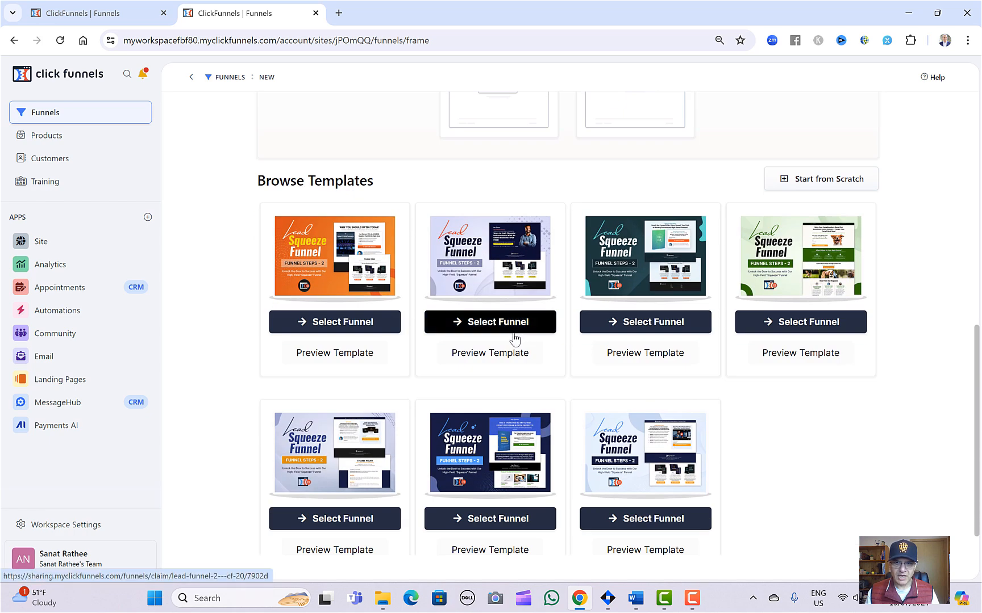
click(814, 181)
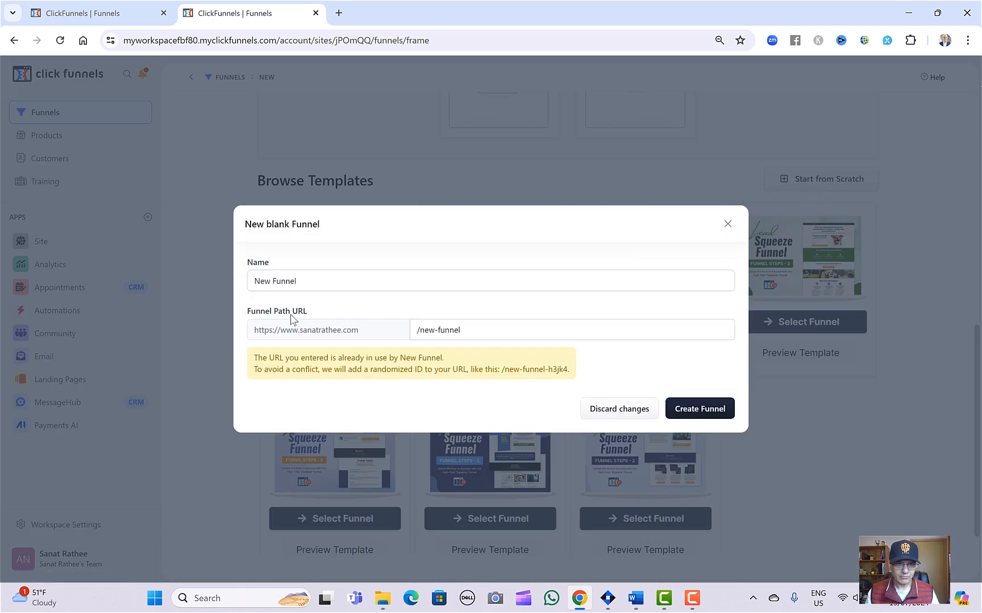
- Name the blank funnel "New Funnel - testing funnel" and create it
click(322, 282)
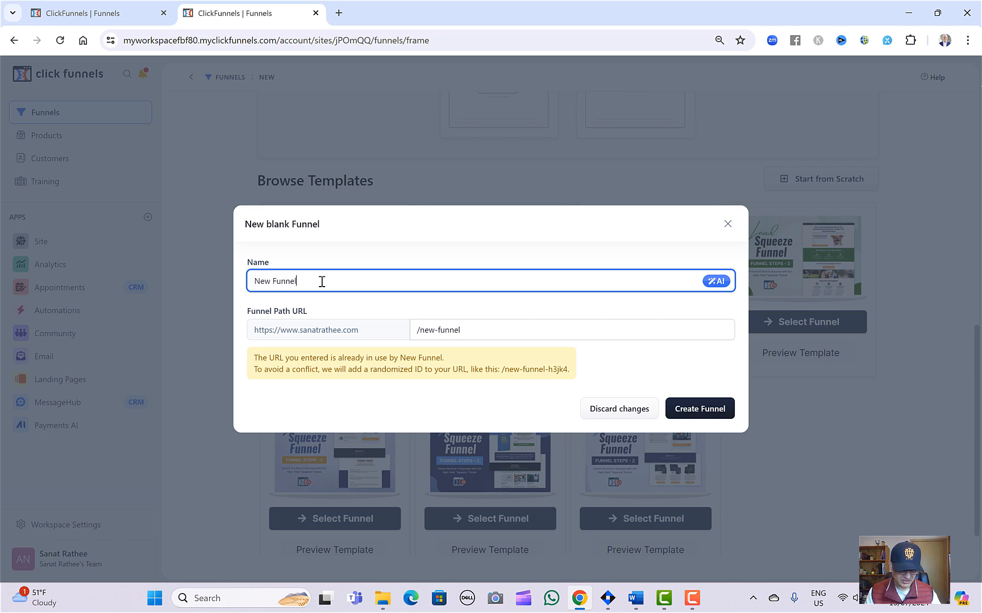
text(- tes)
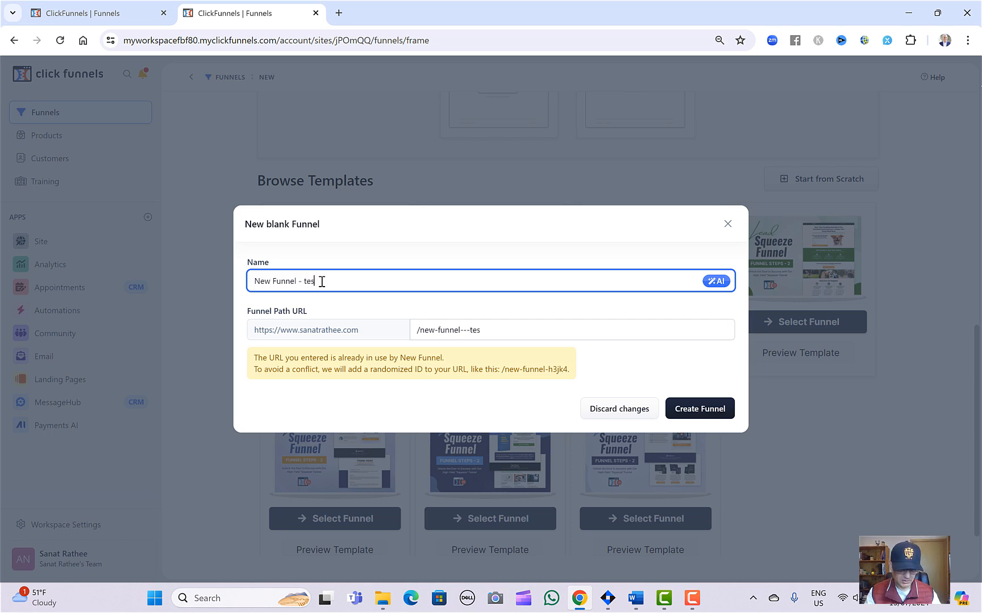
text(ting funnel)
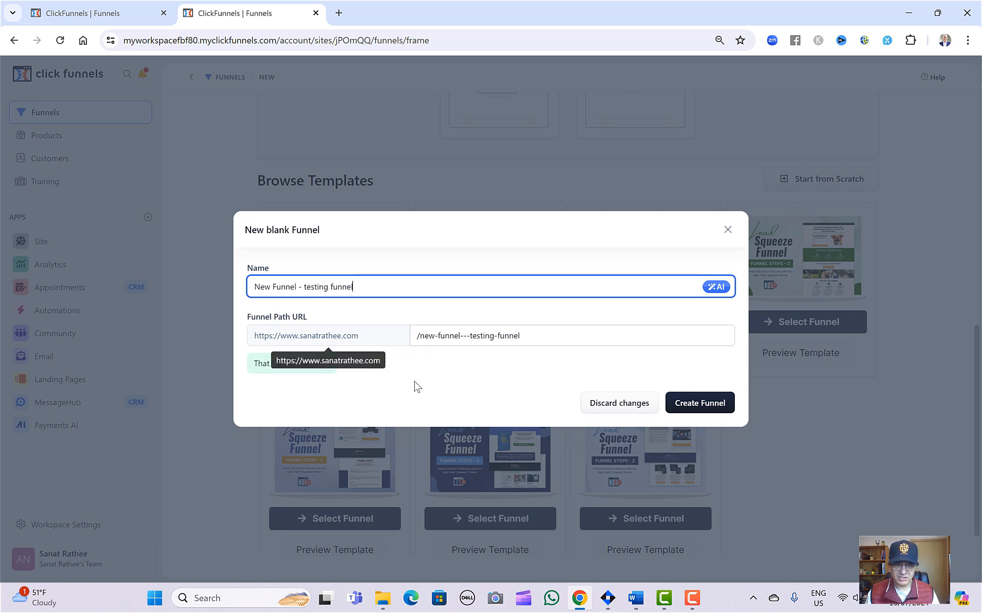
click(702, 405)
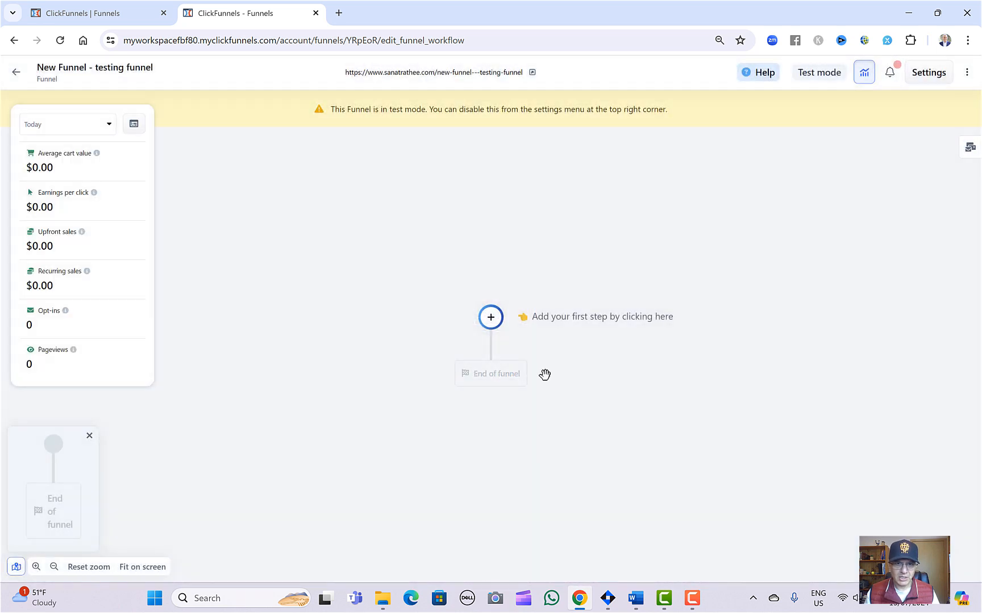
- Add a newly created page named "Testing Template for today" as the funnel's first step, keeping the default style
click(490, 318)
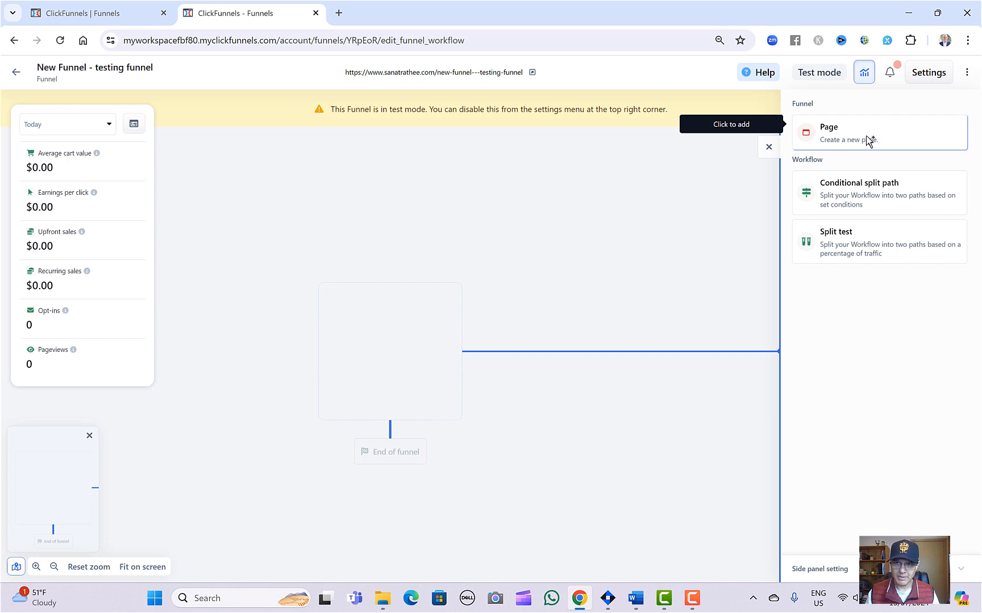
click(868, 140)
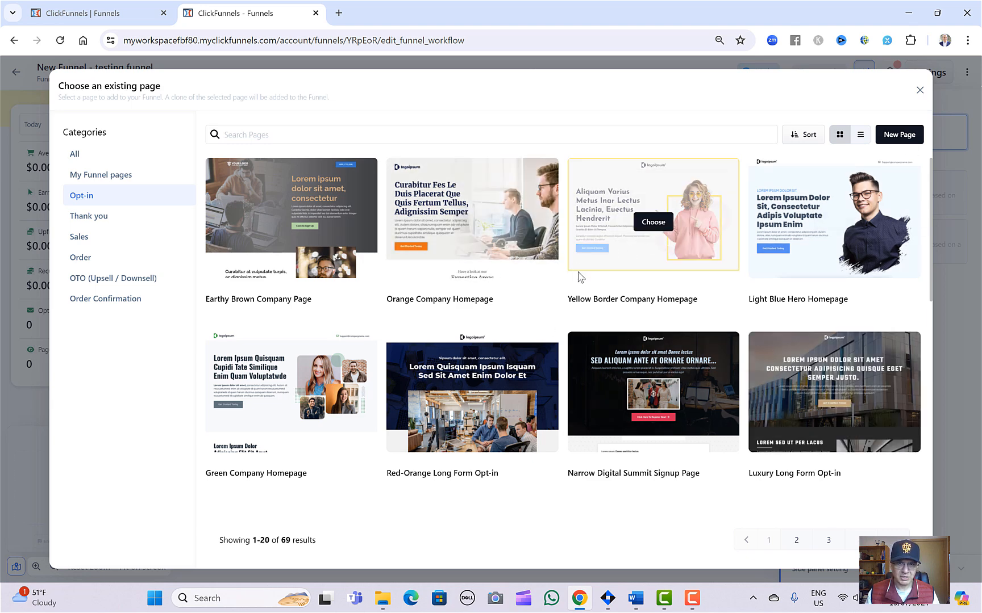
click(900, 135)
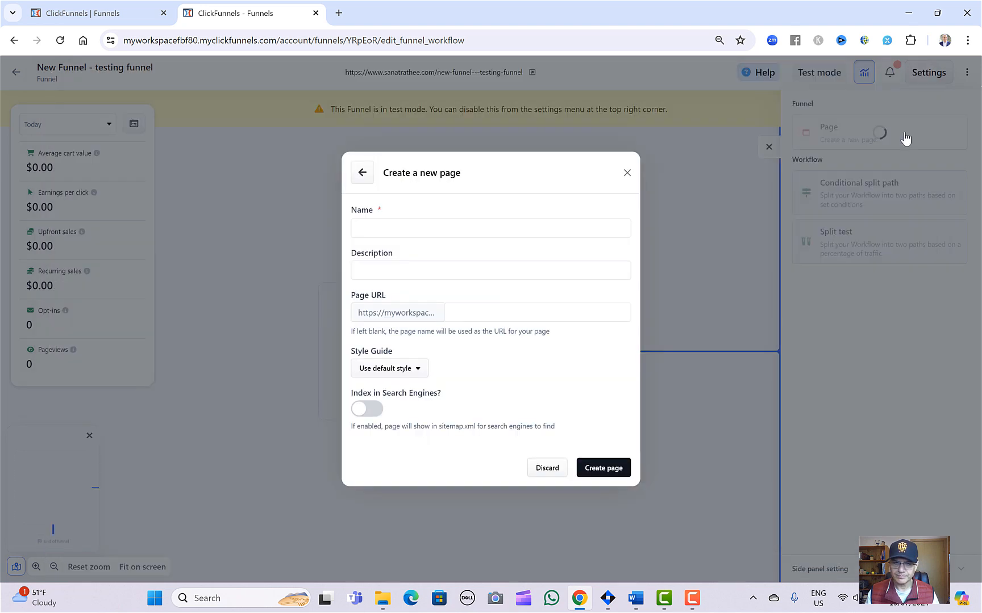
click(421, 226)
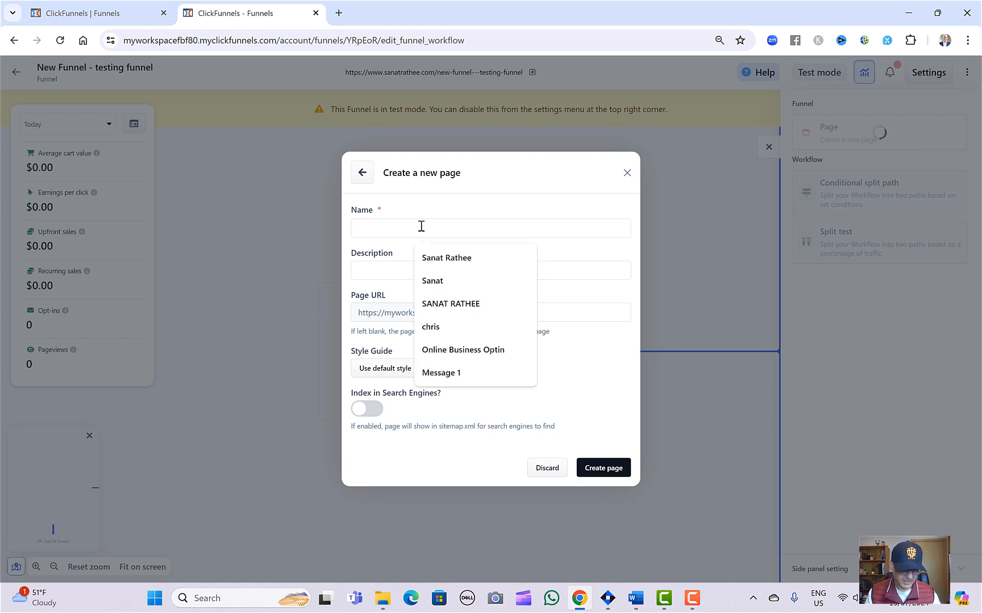
text(Testing)
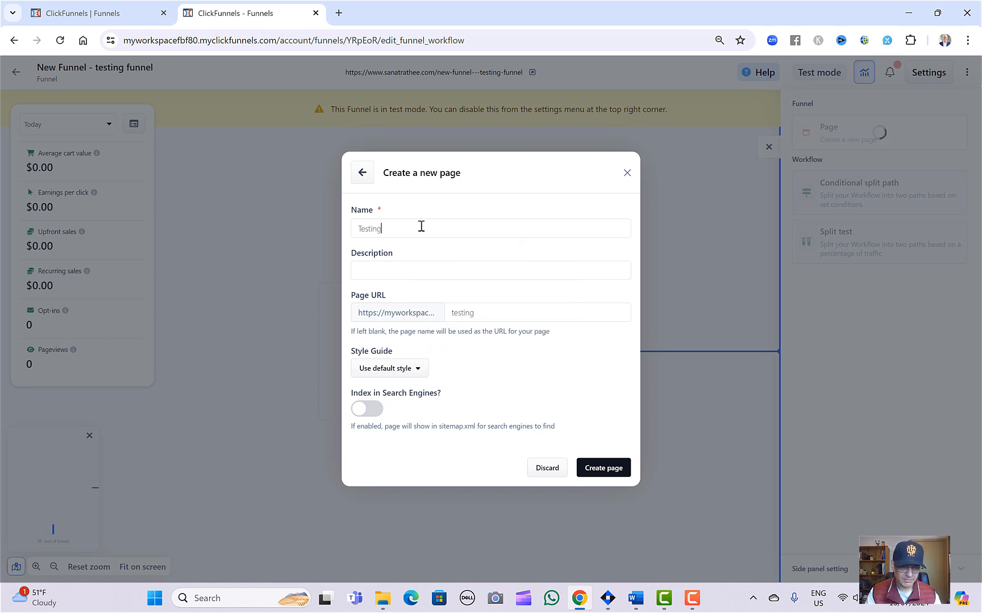
text( Te)
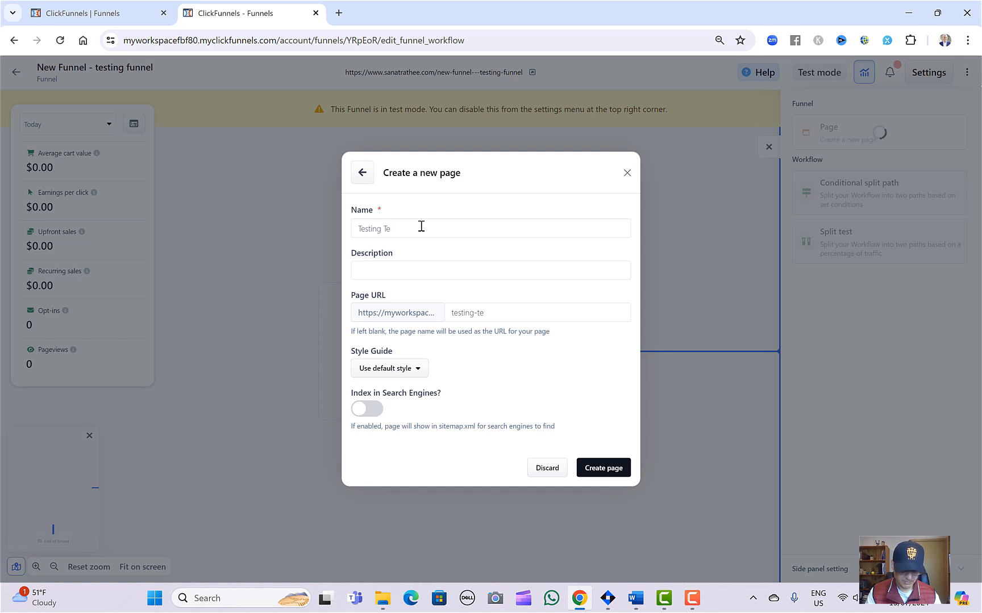
text(aplate for)
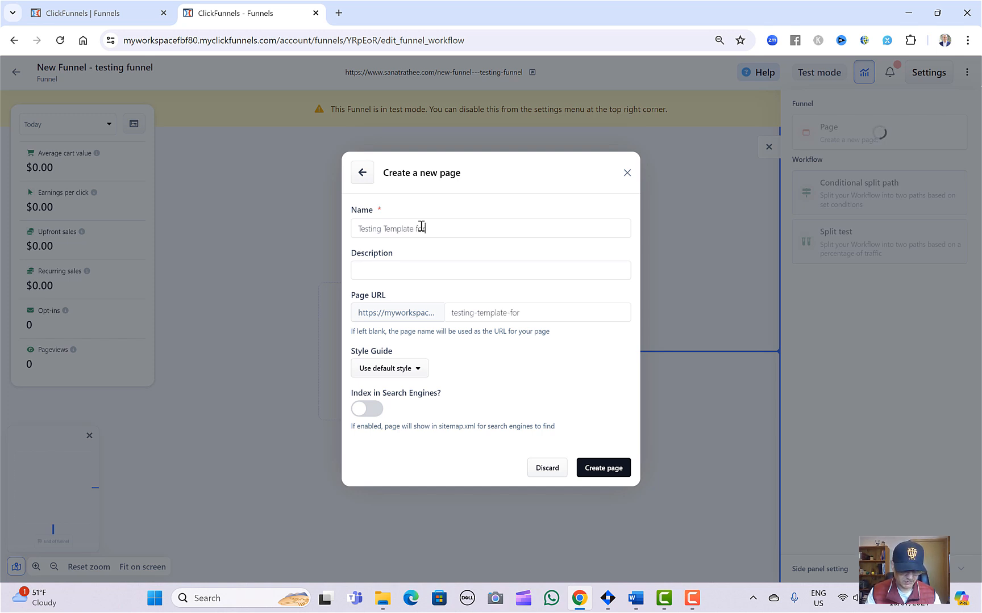
text( today)
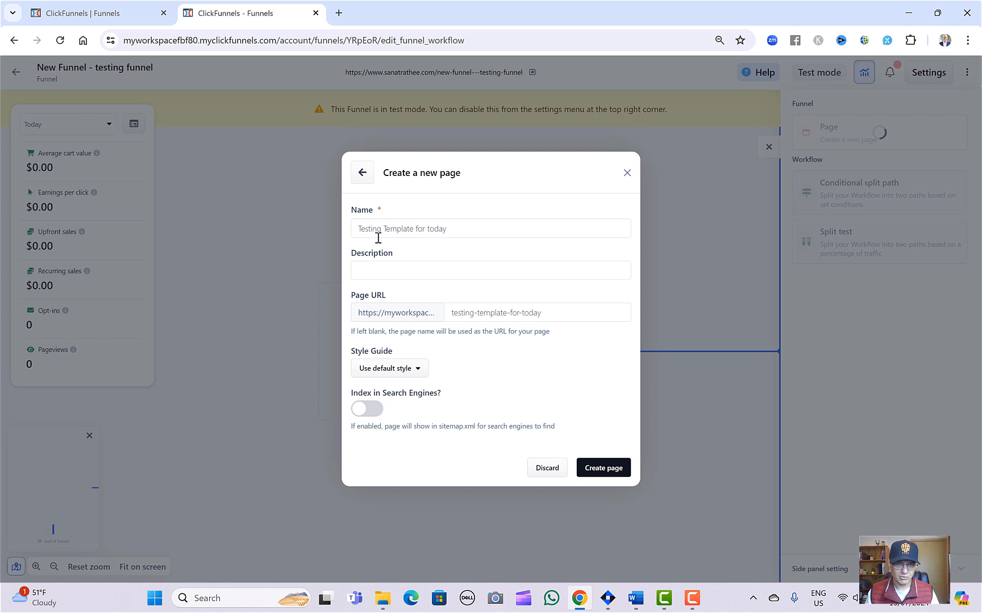
click(604, 472)
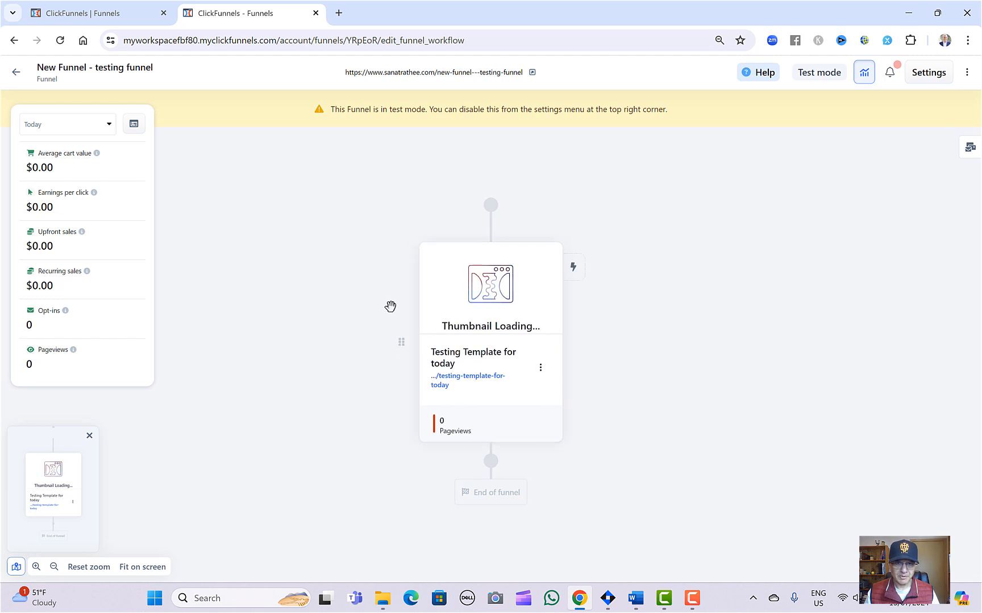
- Open the new page for editing and add the blue navigation section with logo, menu links and Get Started button
mouse_move(494, 273)
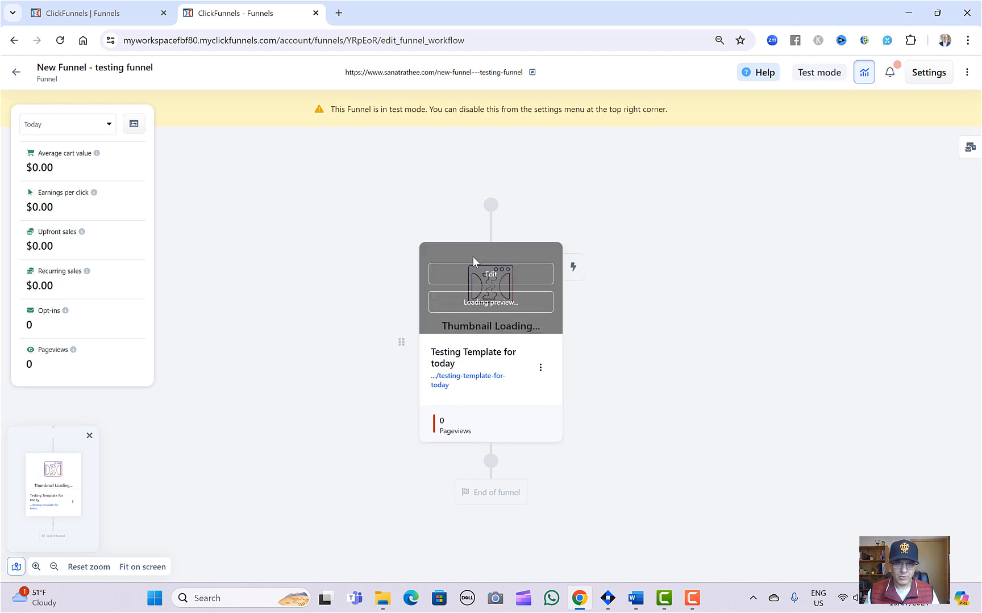
click(496, 277)
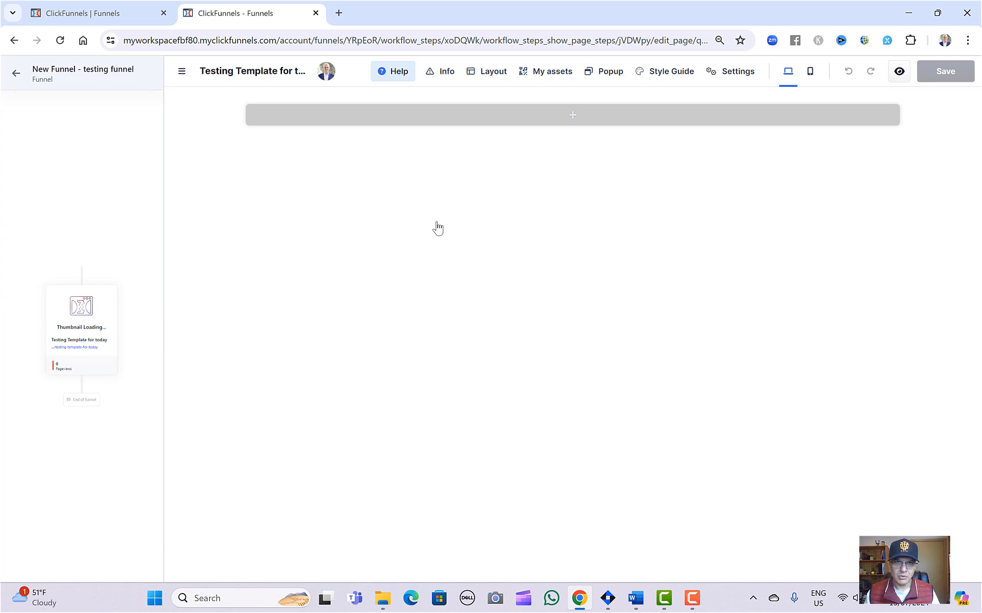
click(576, 117)
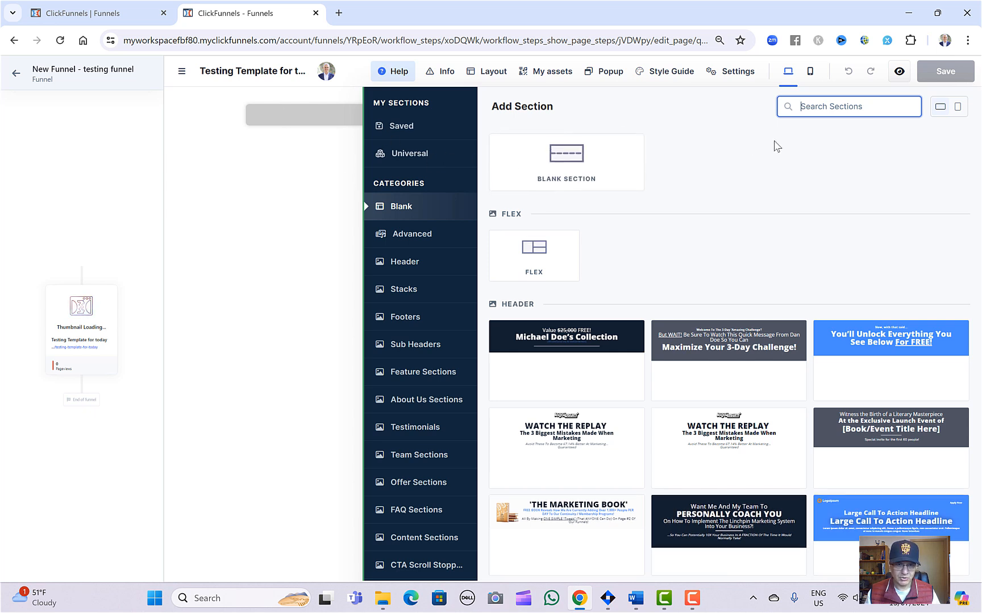
text(n)
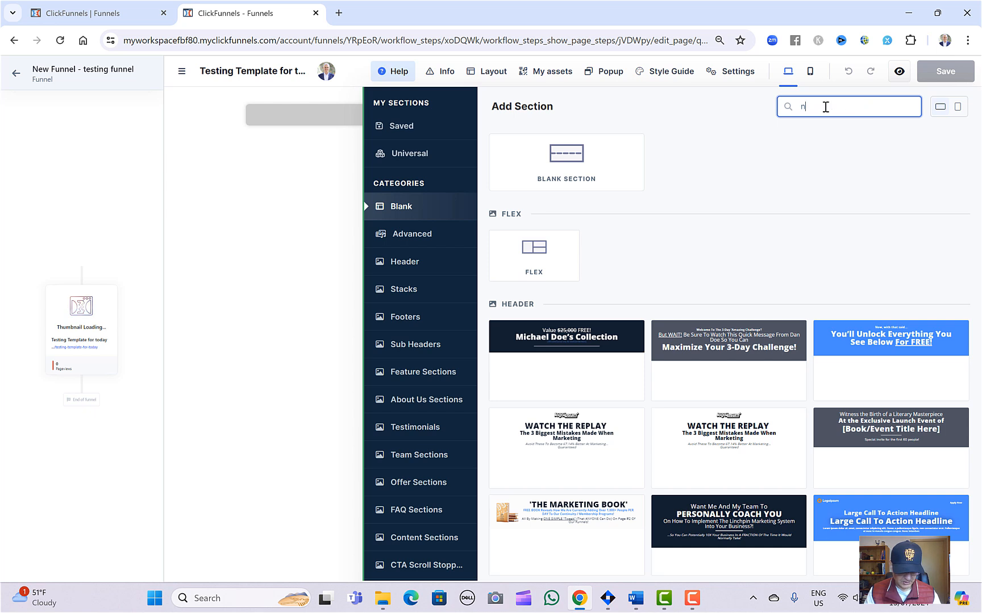
text(avigation)
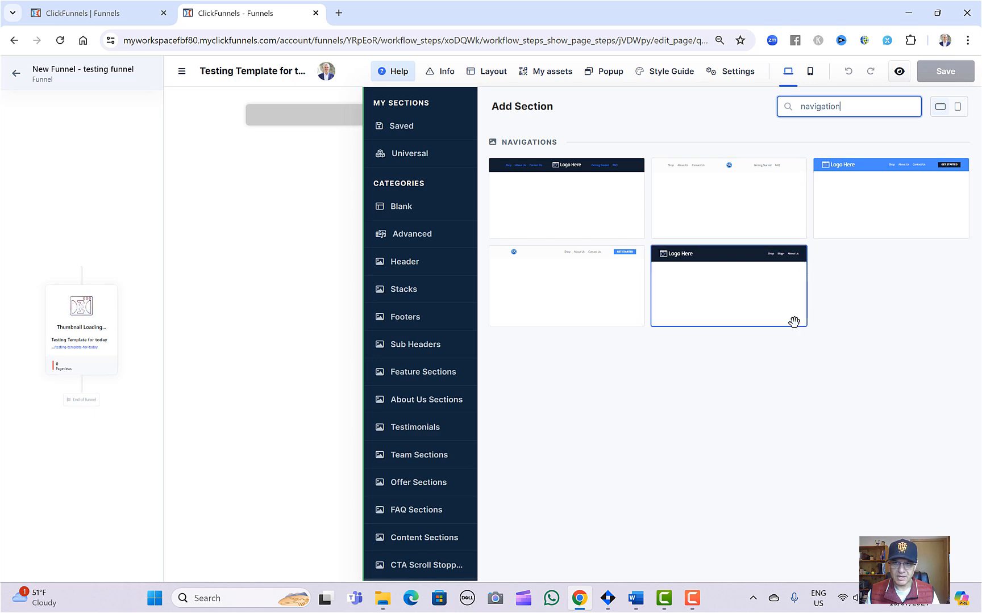
click(873, 182)
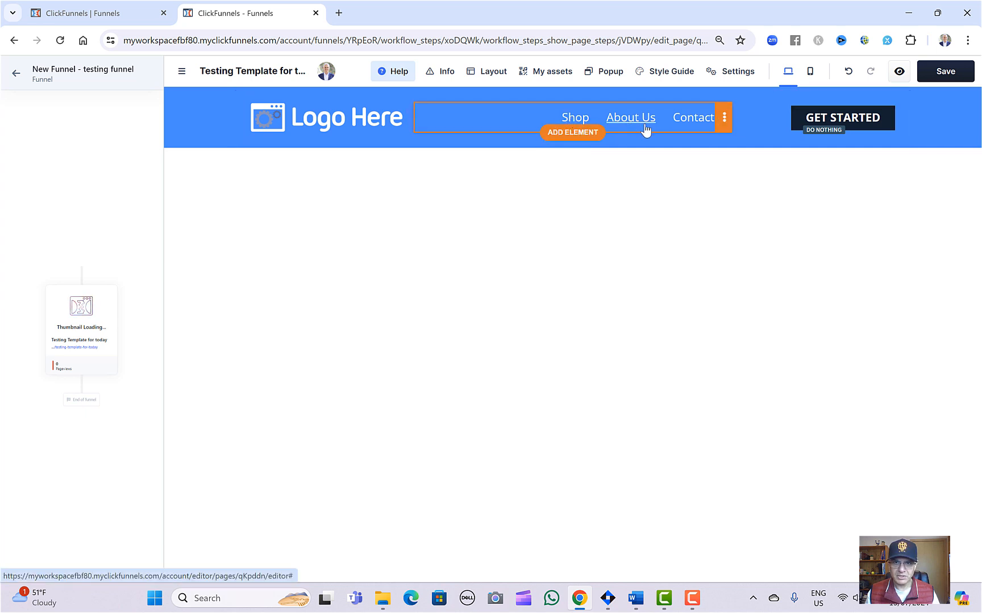
- Replace the navigation's placeholder logo with the round blue SR image from page 2 of the image gallery
click(375, 125)
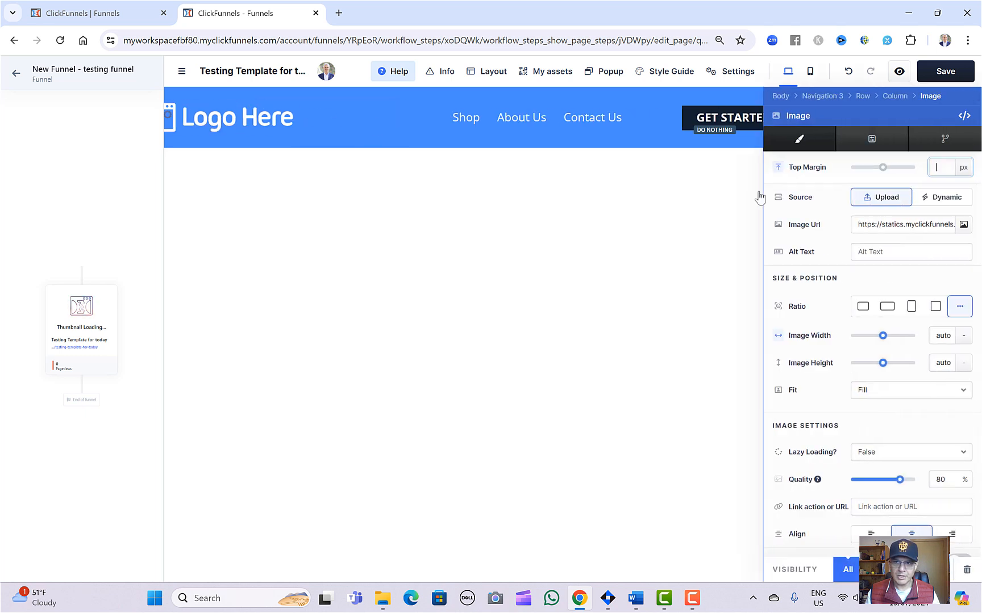
click(962, 230)
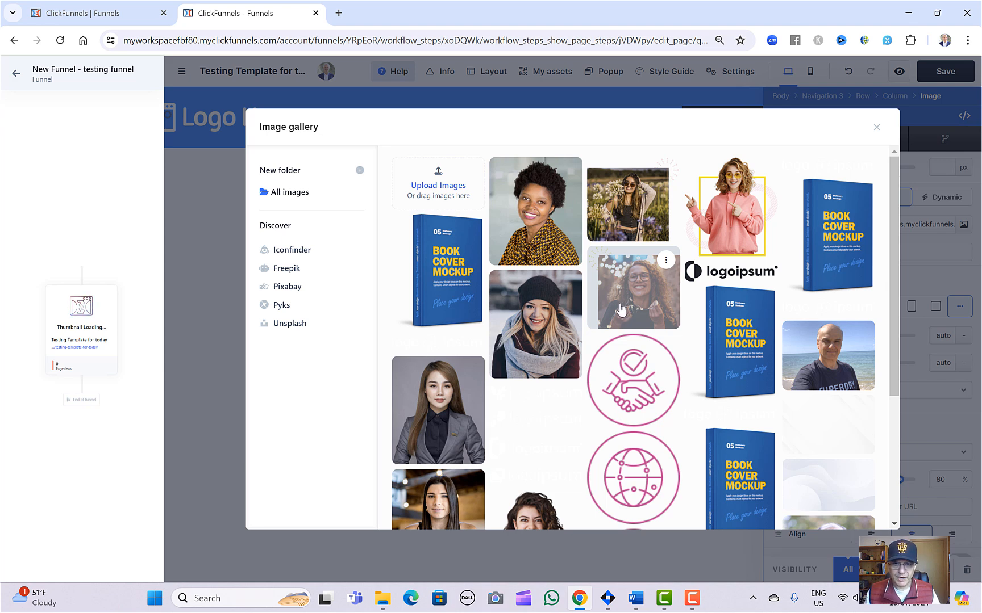
scroll(620, 315, down, 4)
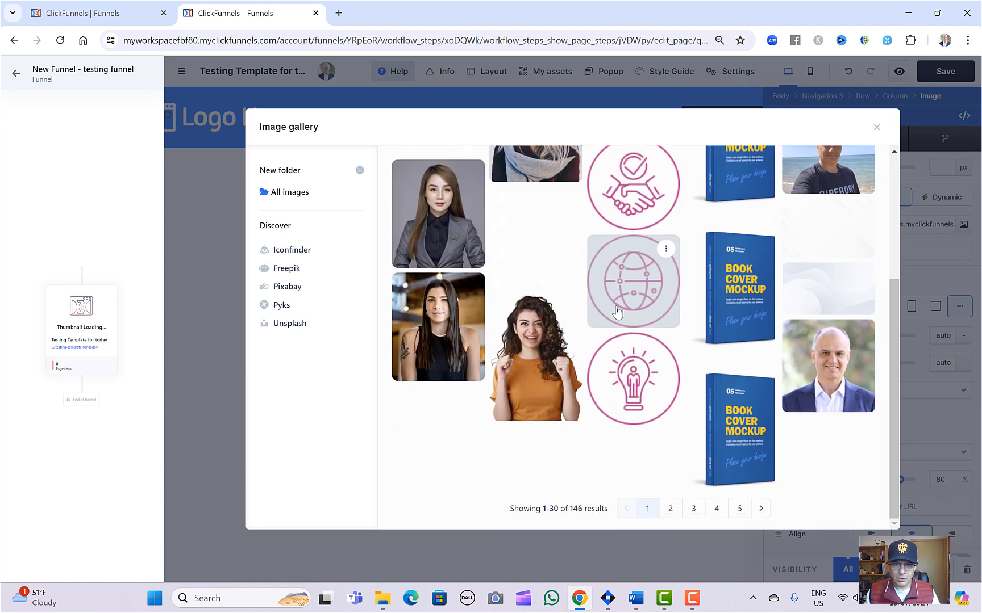
click(671, 511)
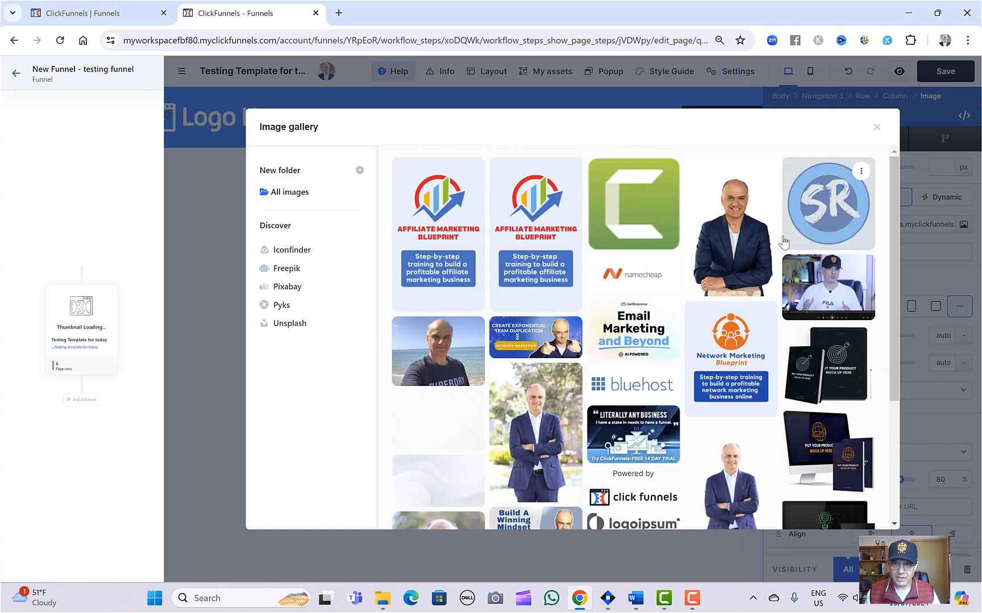
click(835, 211)
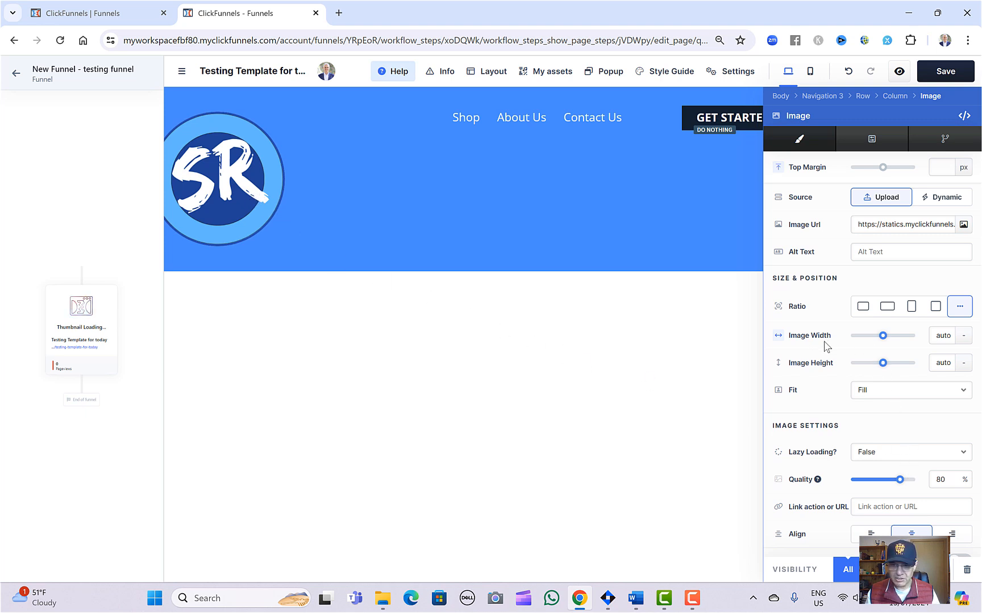
- Reduce the SR logo's image width to 100 px and close its settings
drag(882, 336, 865, 341)
click(266, 175)
click(345, 211)
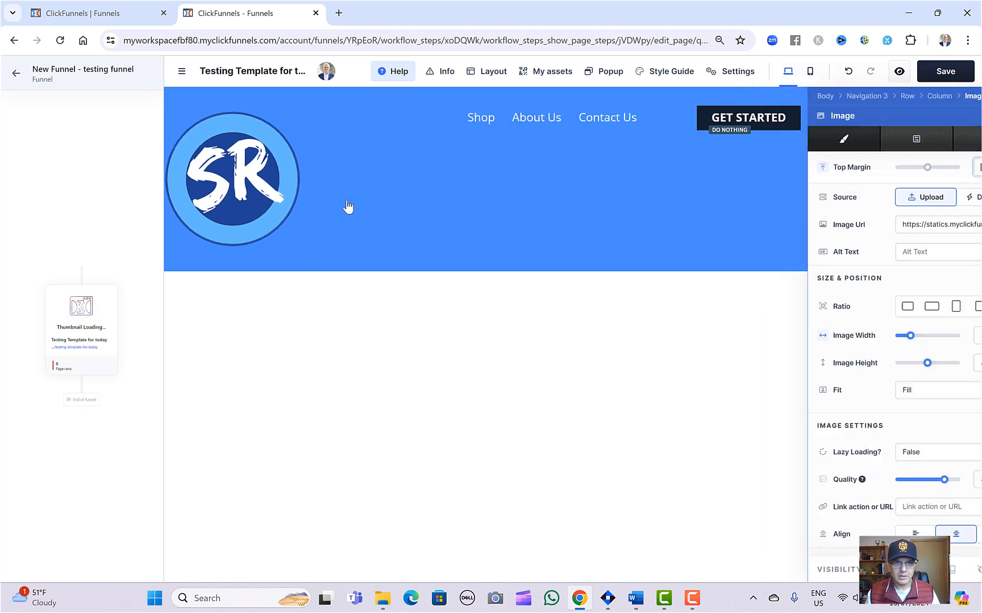
mouse_move(865, 337)
mouse_down()
mouse_move(875, 336)
mouse_move(858, 339)
mouse_up()
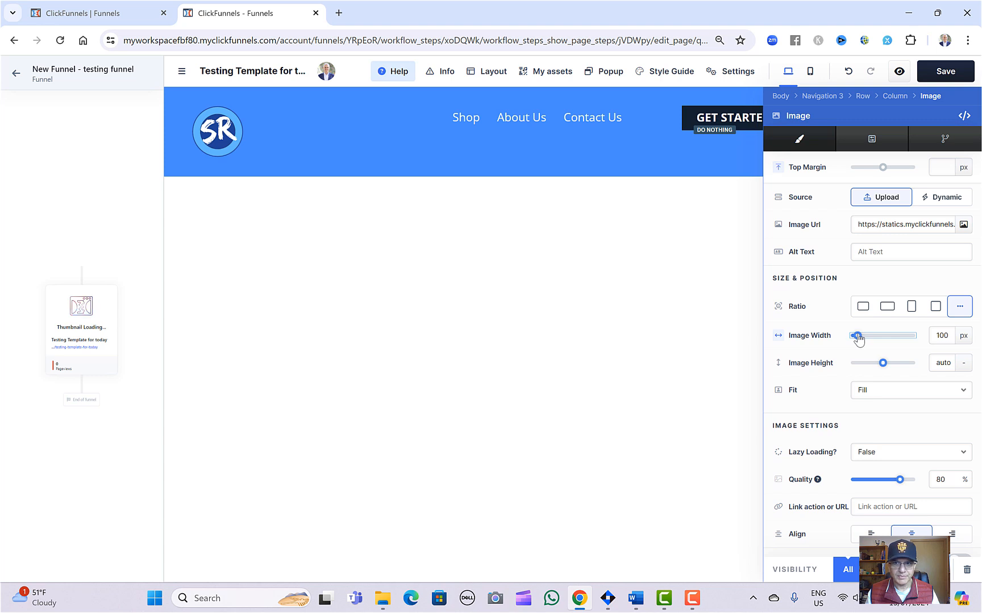
click(548, 254)
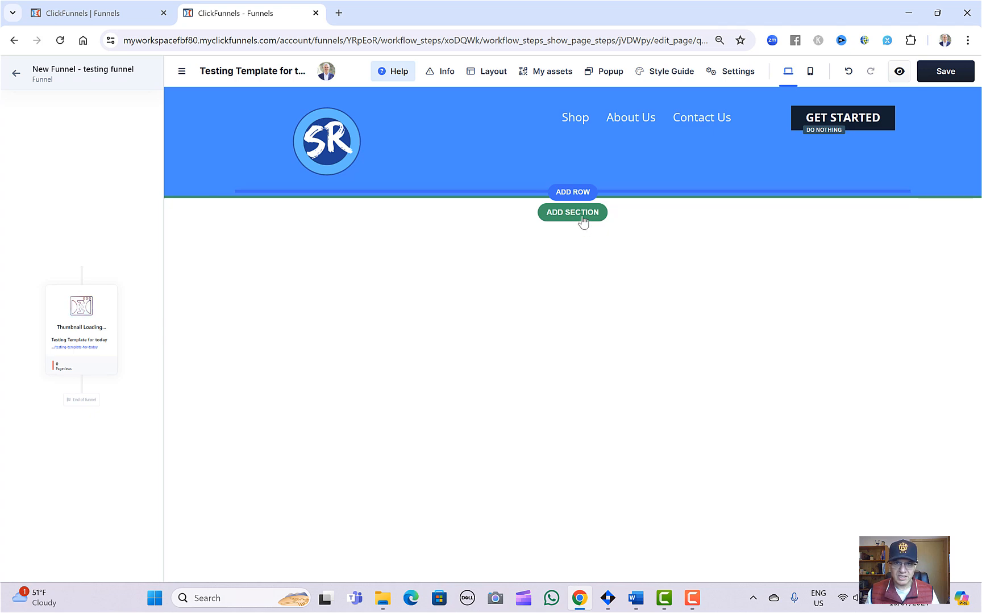
- Add a blank section below the navigation section
click(573, 212)
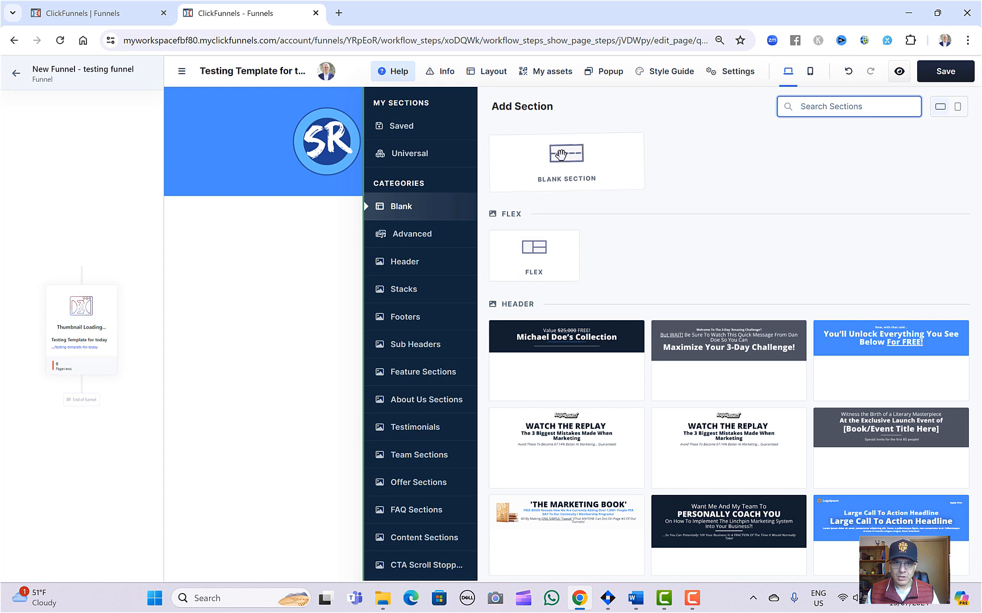
drag(557, 155, 557, 158)
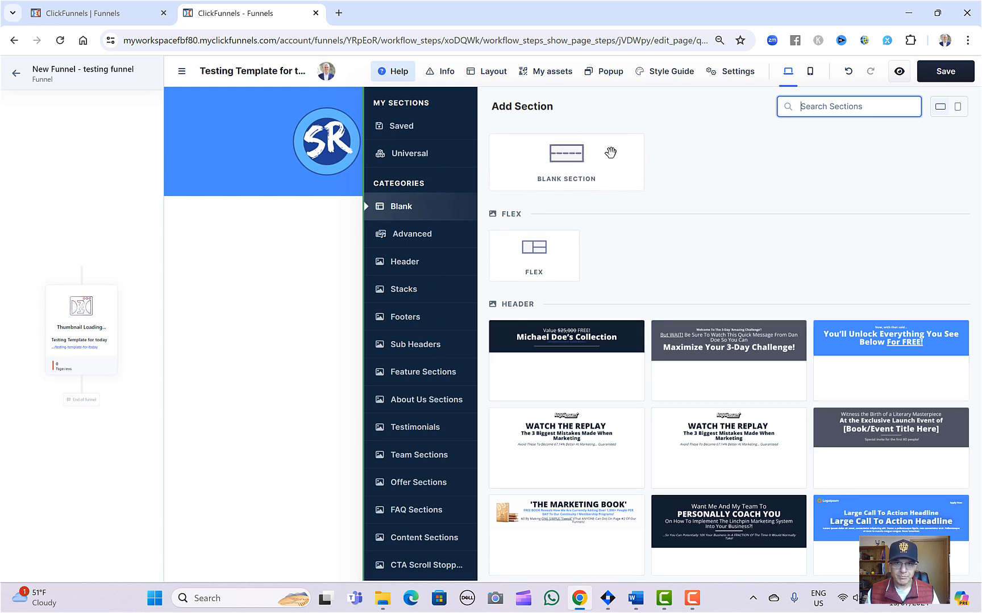
click(566, 163)
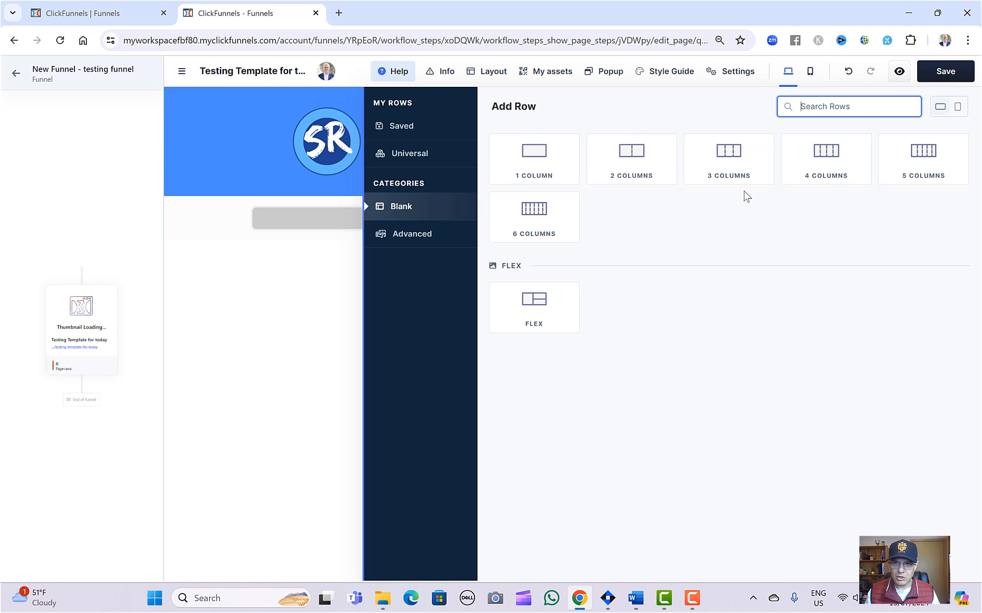
- Add a two-column row to the blank section and place an image element in its left column
click(629, 159)
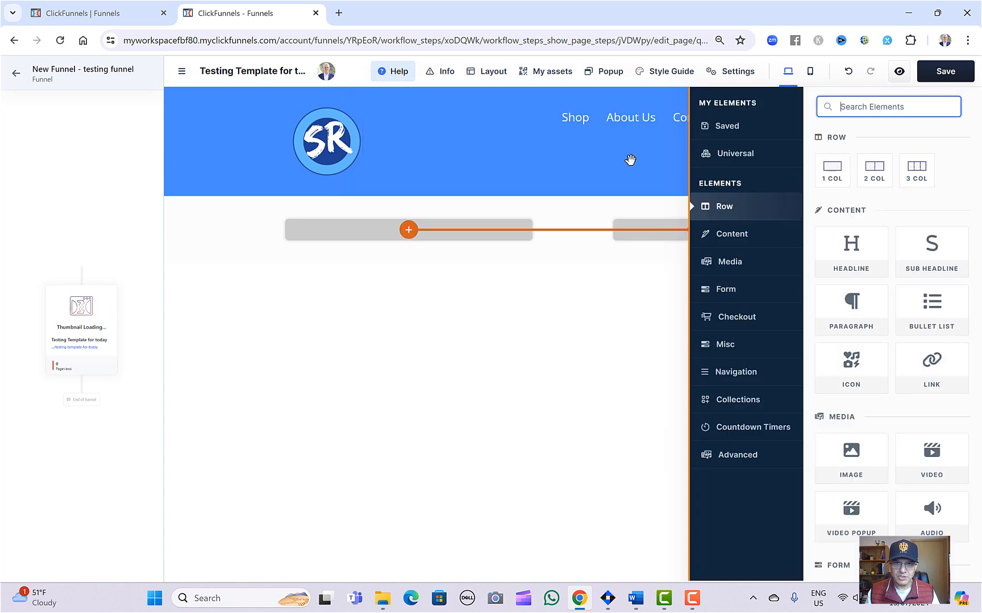
click(628, 279)
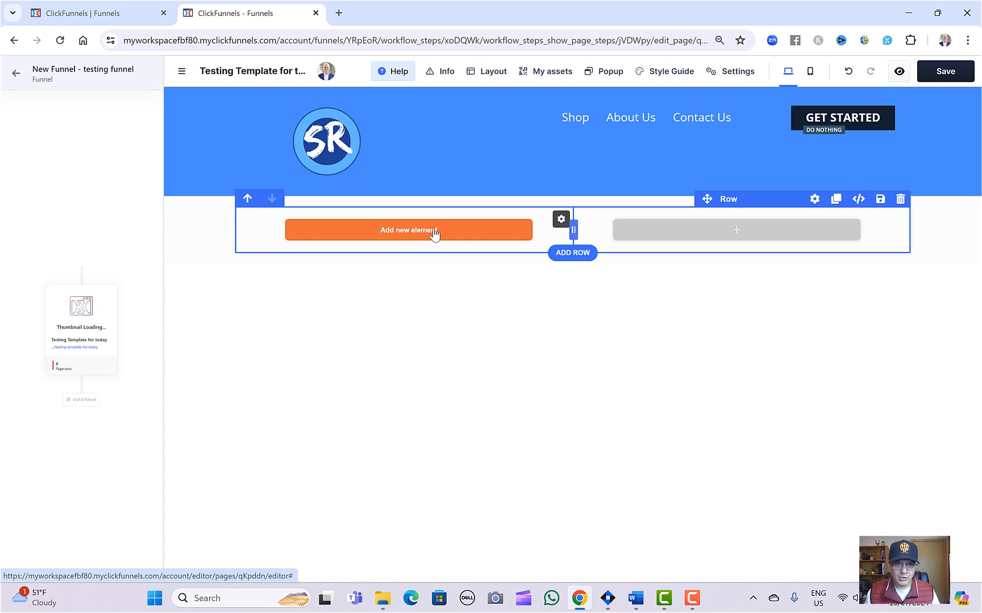
click(434, 233)
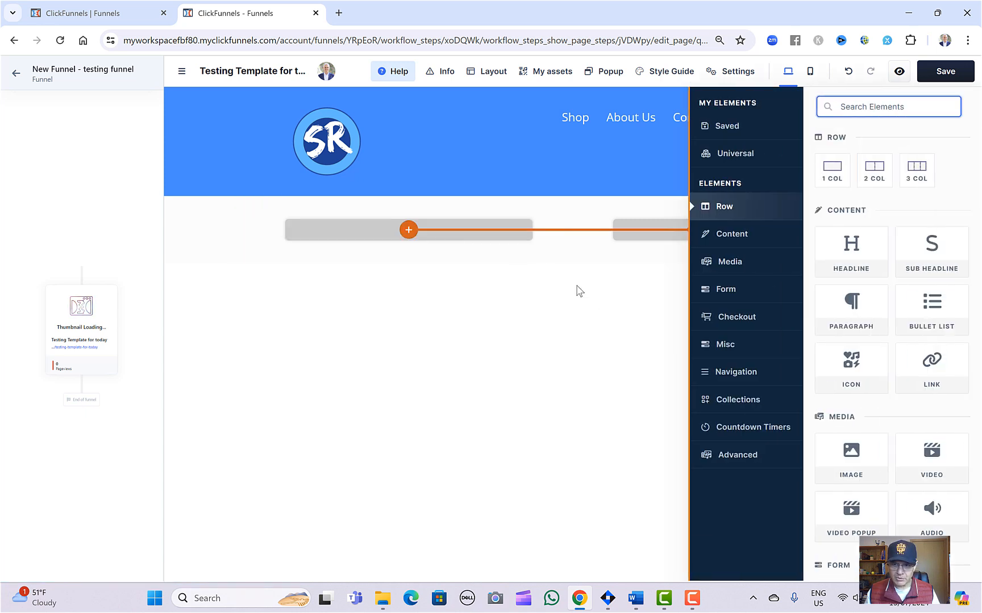
drag(852, 454, 855, 459)
click(854, 459)
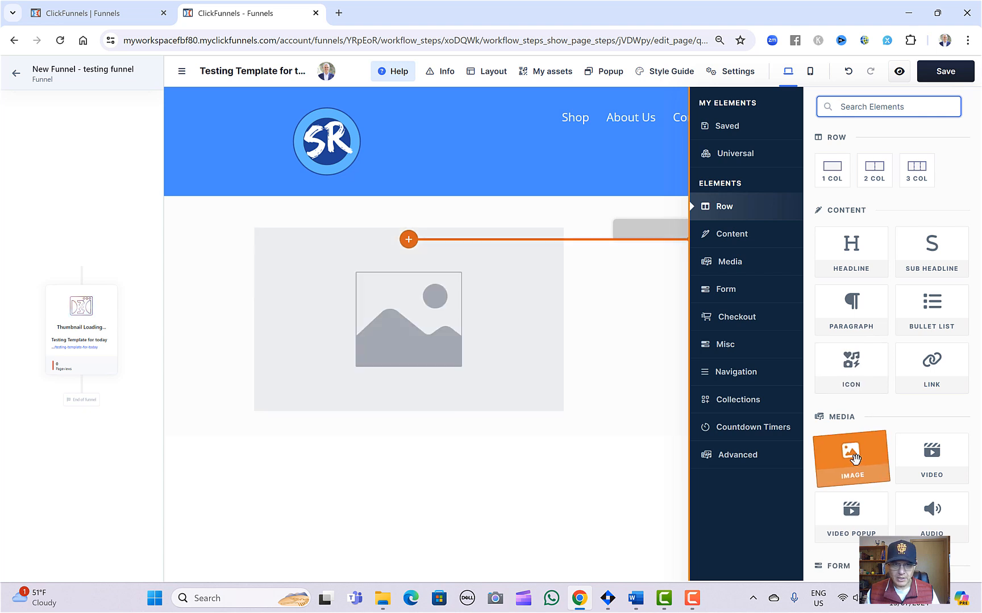
click(373, 315)
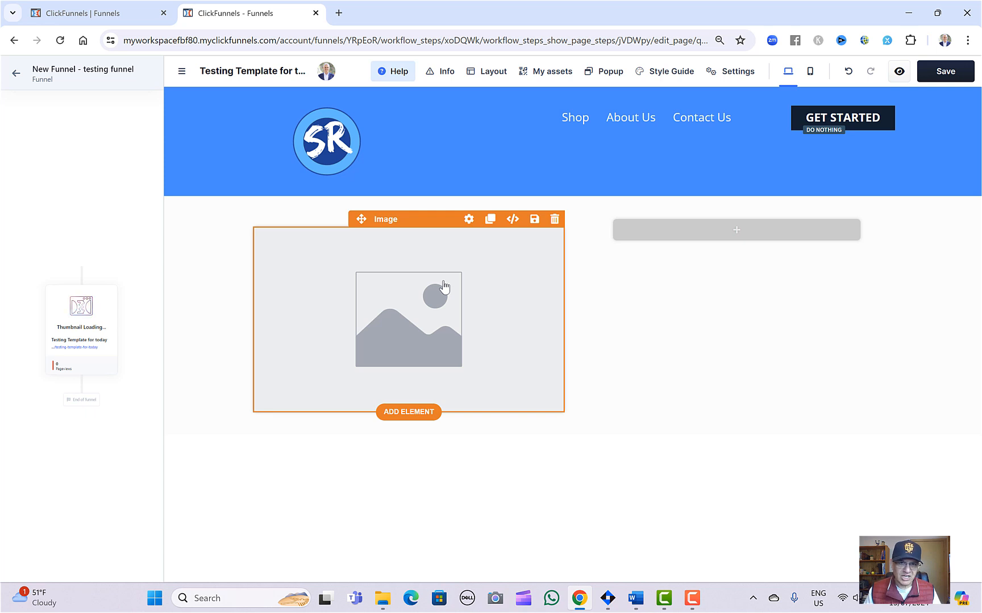
- Replace the left column's placeholder image with the light-blue Affiliate Marketing Blueprint image from page 2 of the image gallery
click(469, 219)
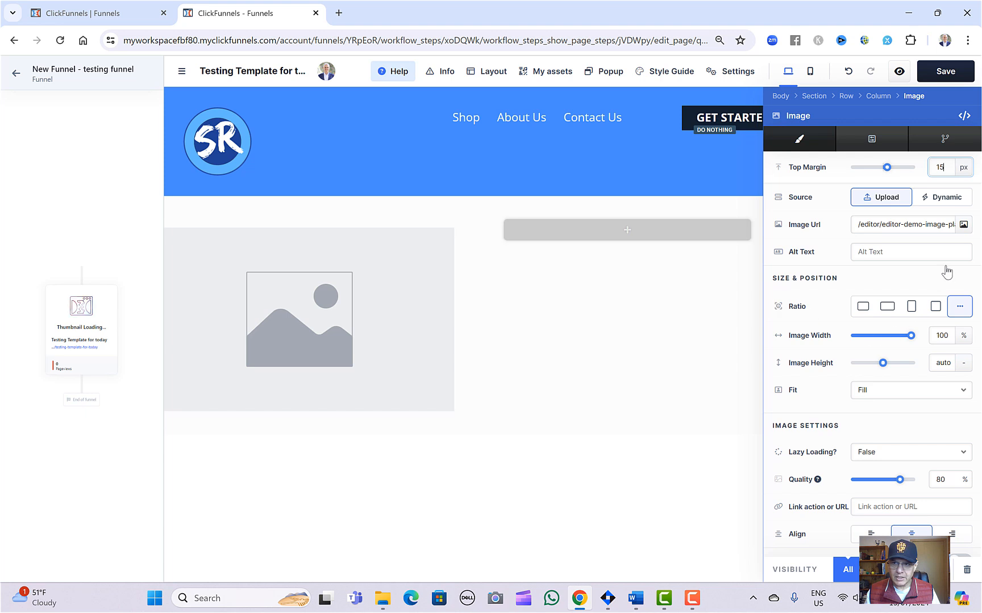
click(963, 225)
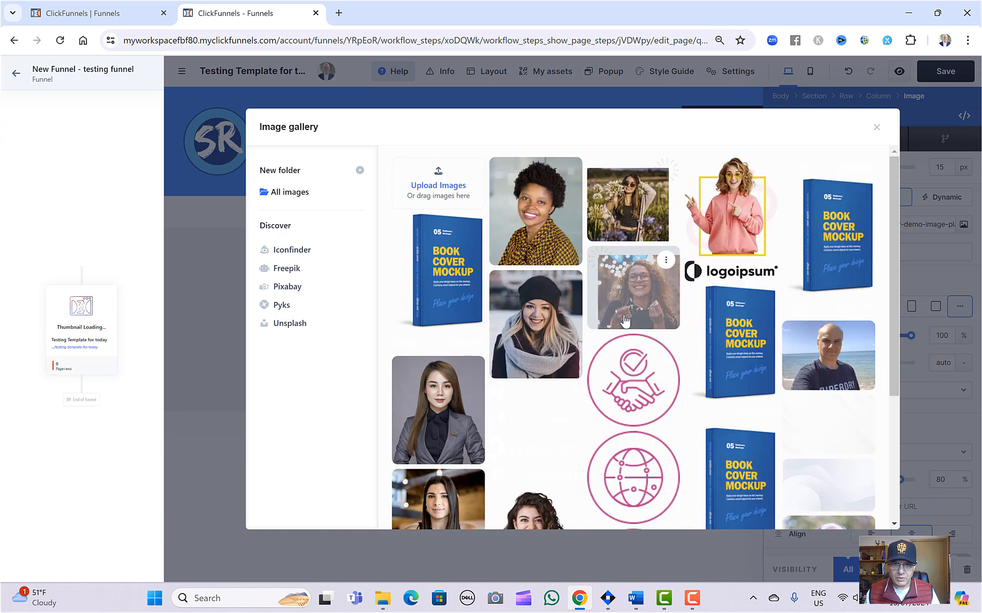
scroll(625, 321, down, 4)
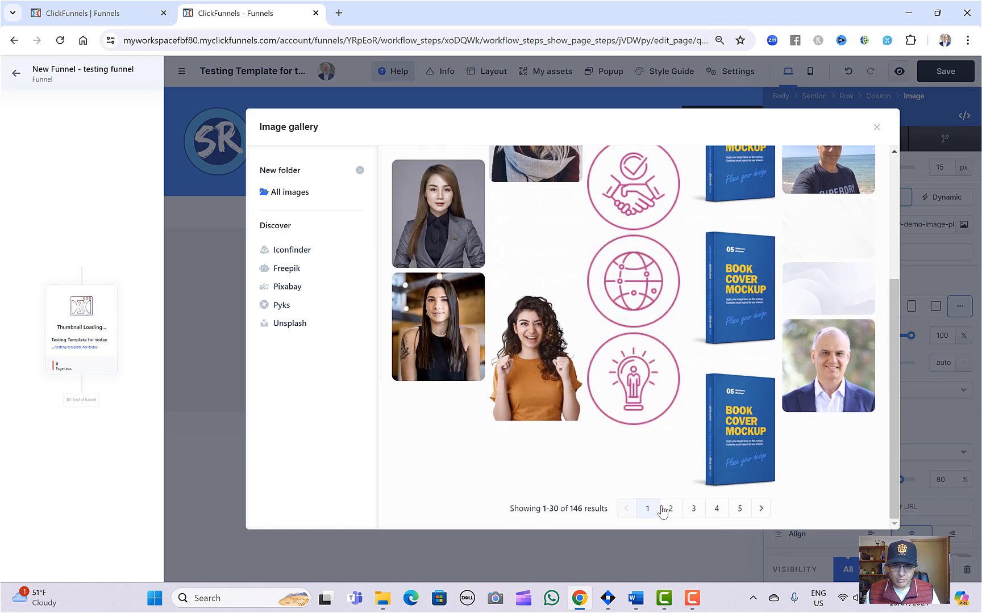
click(669, 509)
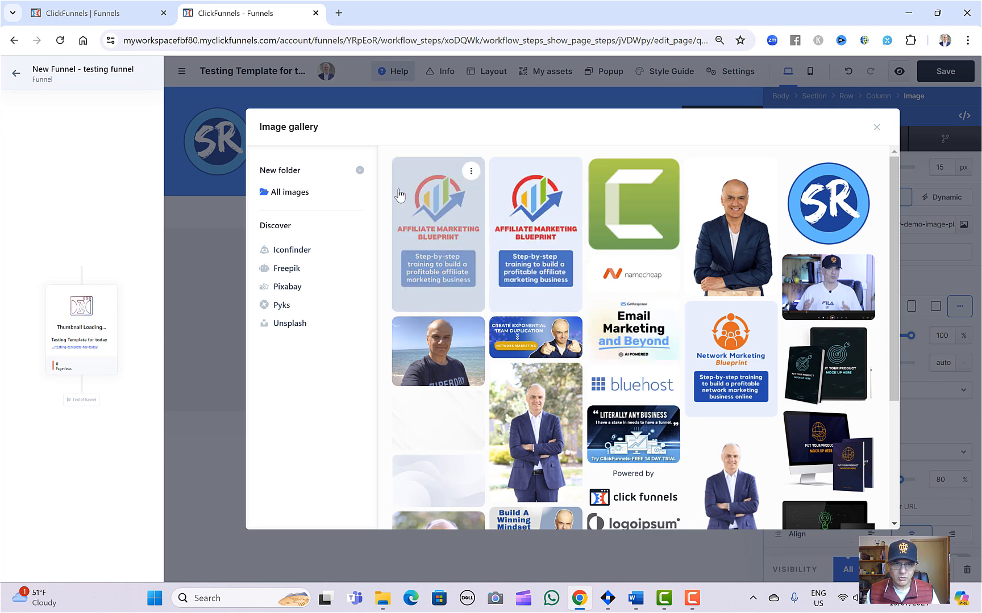
click(427, 218)
scroll(367, 378, down, 2)
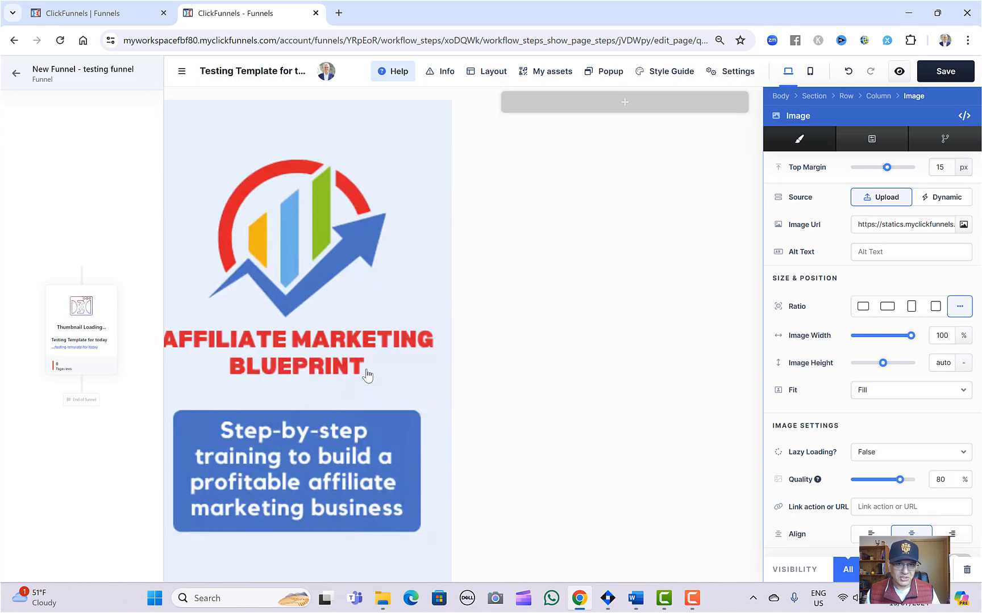
- Reduce the Affiliate Marketing Blueprint image's width to 55% and close its settings
click(375, 325)
click(375, 328)
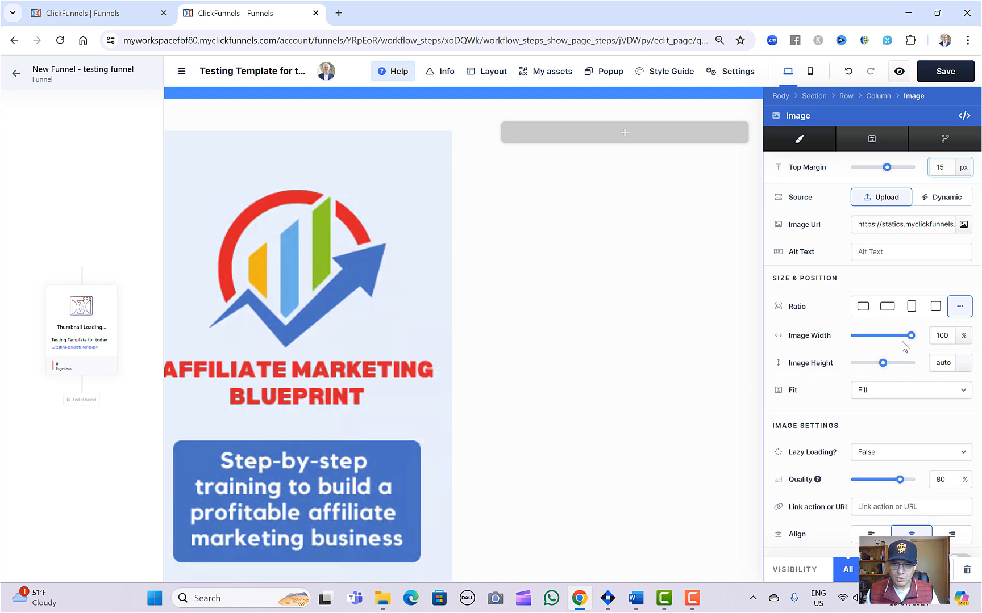
drag(911, 336, 886, 341)
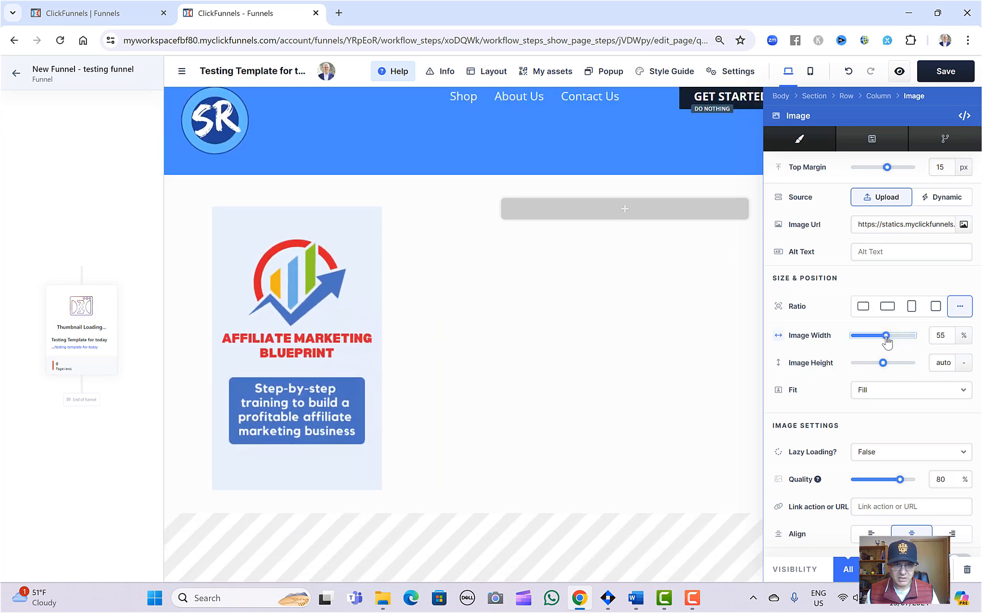
click(481, 331)
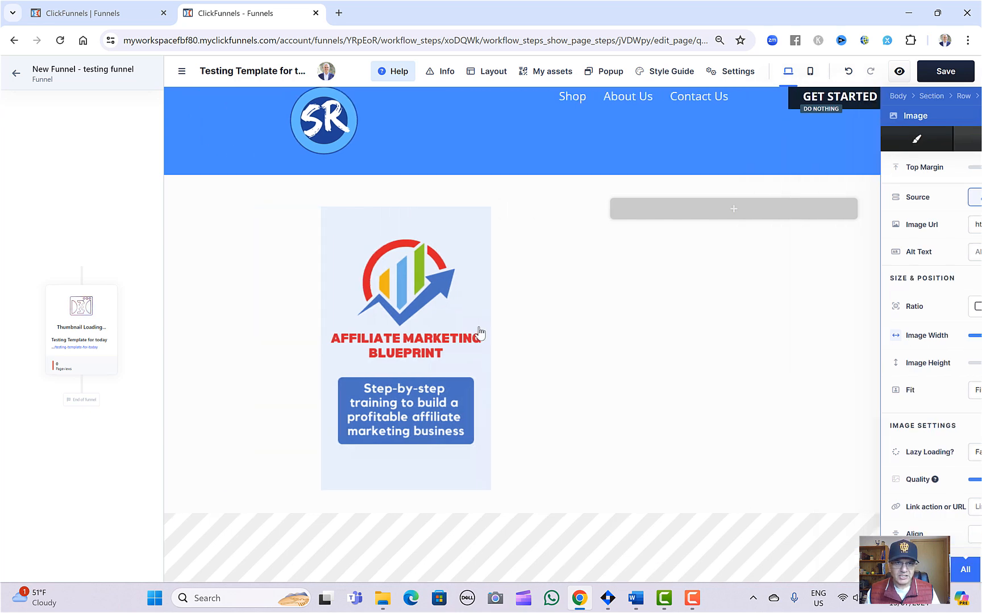
- Add a headline, a sub headline and a button to the row's empty right column
click(738, 210)
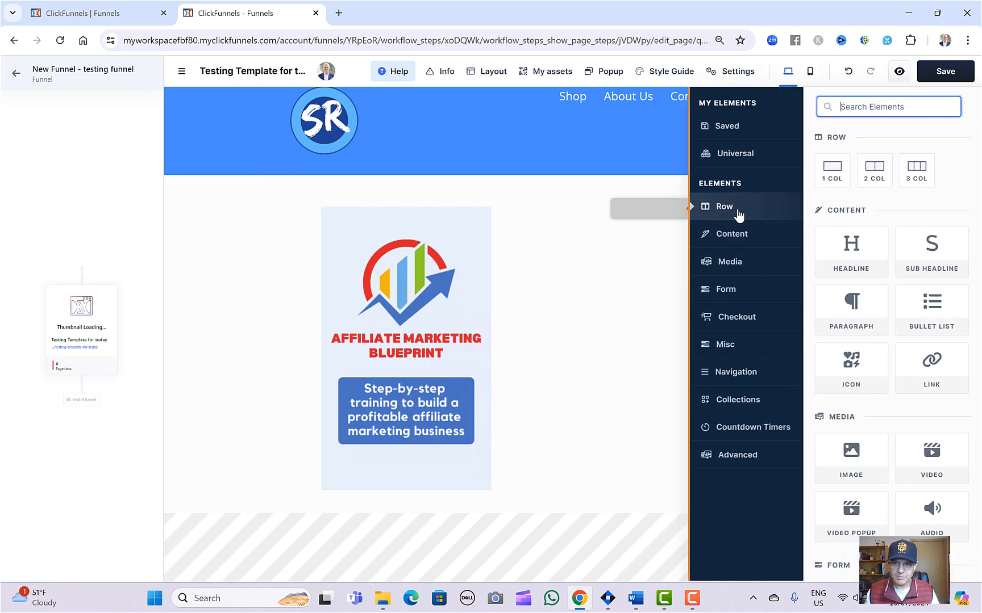
click(852, 250)
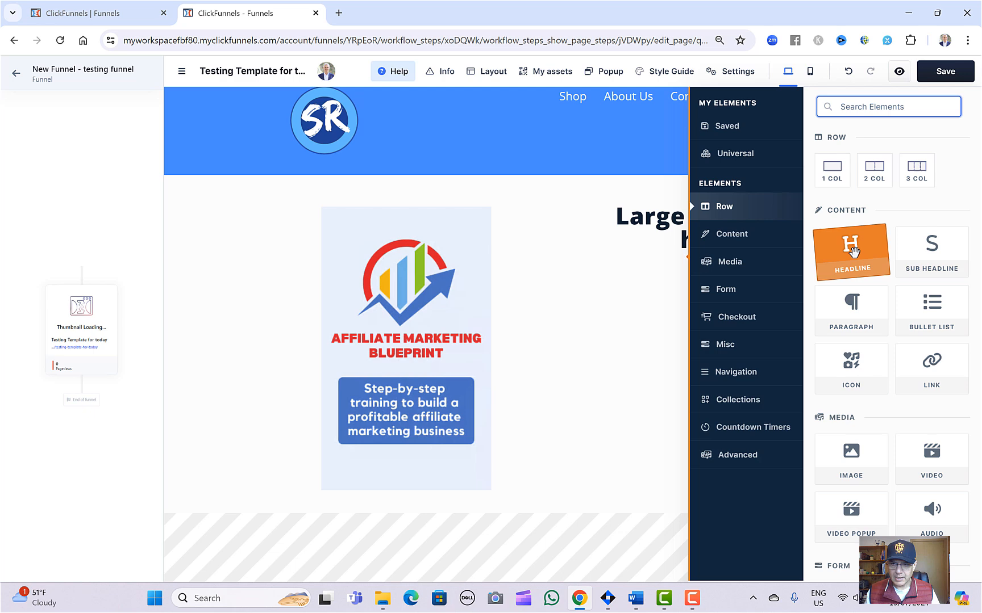
click(930, 252)
scroll(898, 341, down, 3)
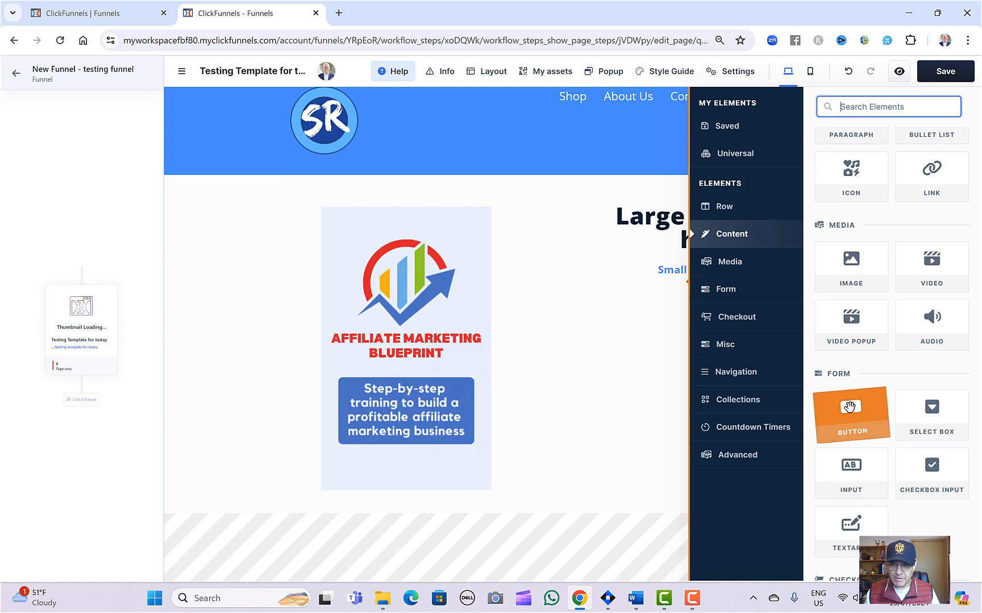
click(855, 411)
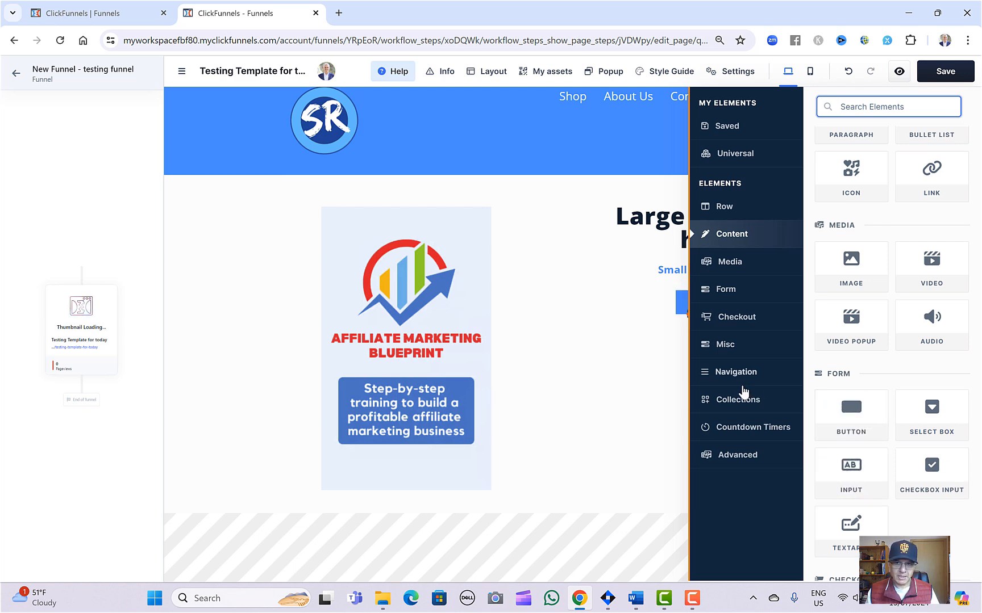
click(585, 342)
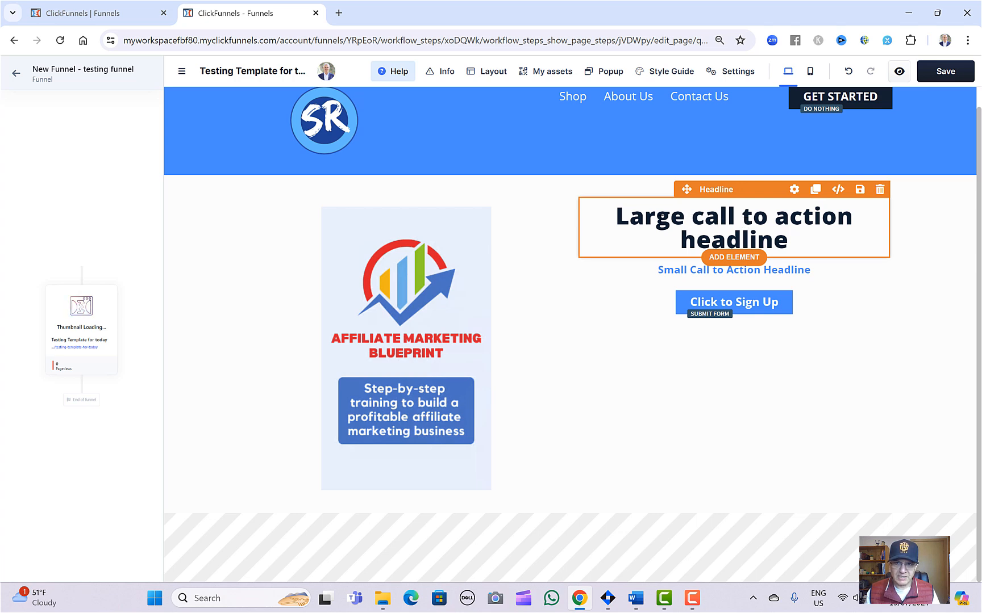
- Replace the large headline's text with "Grab my free ebook to learn how to make money online!"
click(643, 218)
triple_click(644, 217)
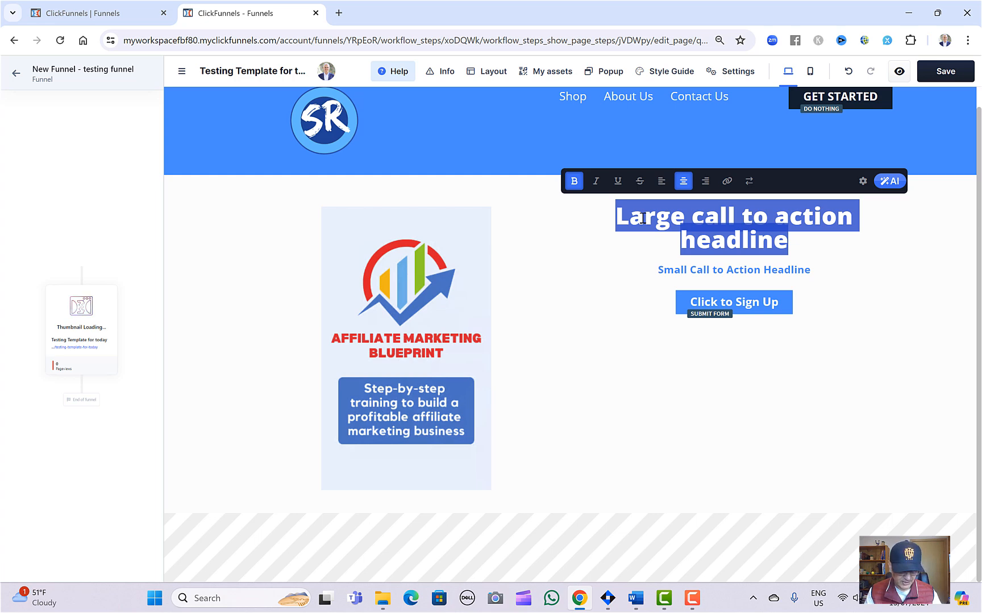
text(Grab)
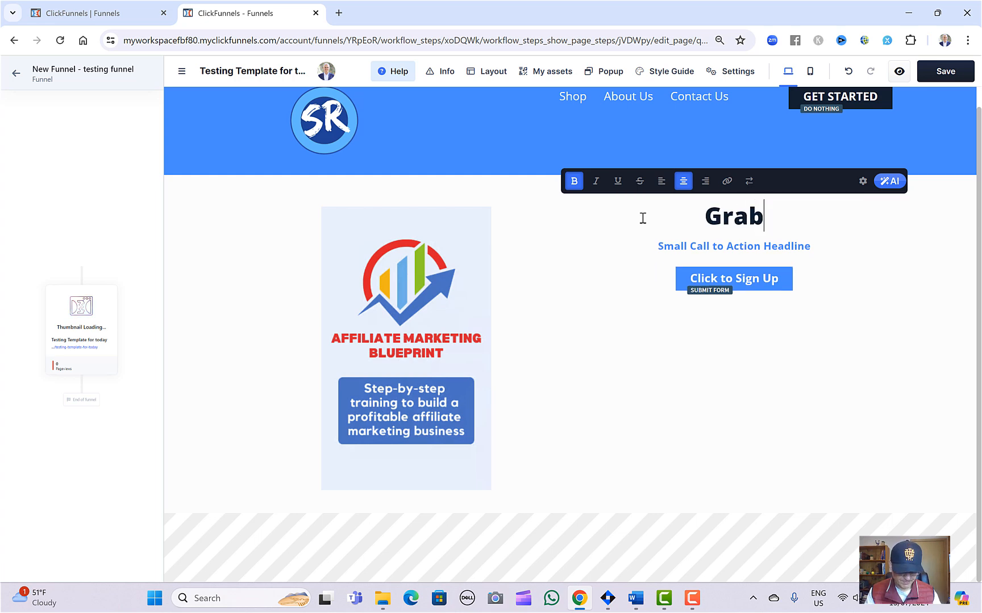
text( my free)
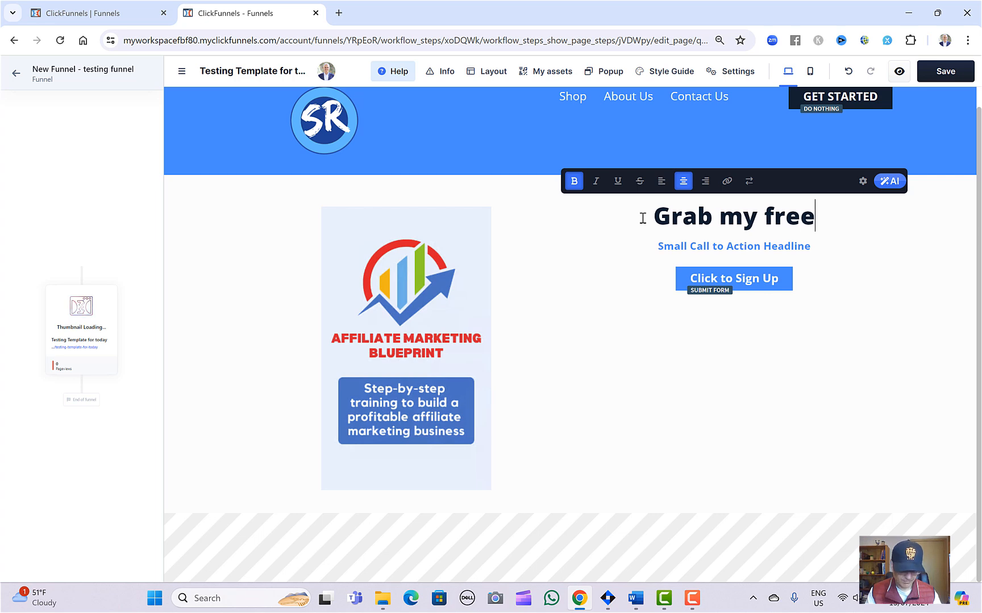
text( ebook t)
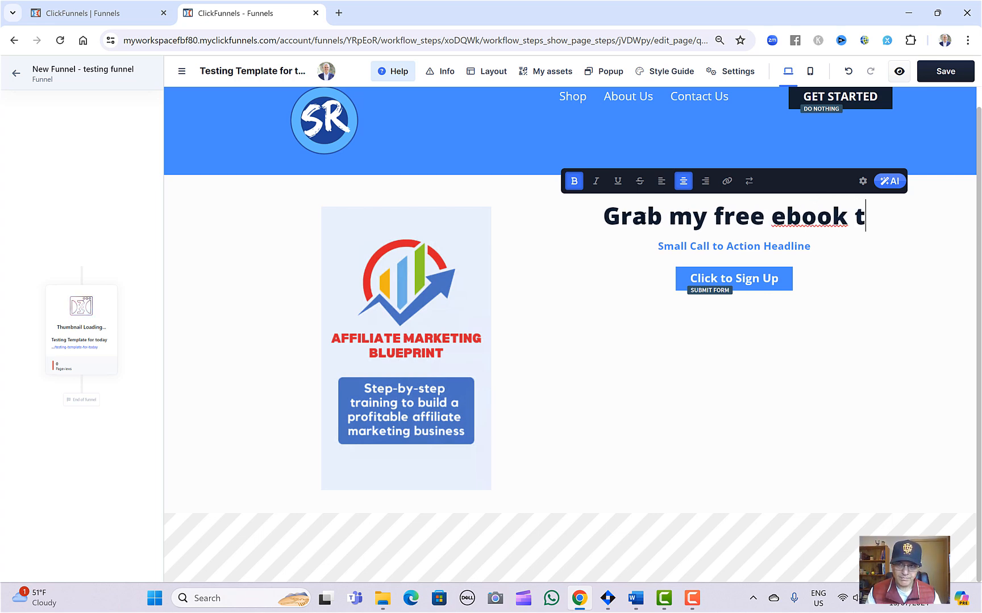
text(o learn ho learn o)
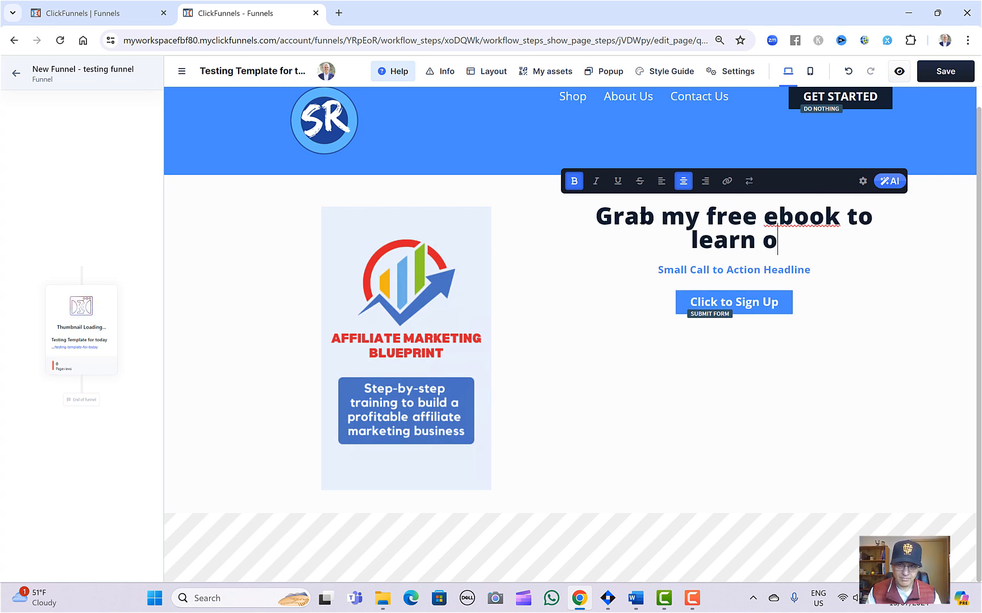
key(BackSpace)
text(how to make money online)
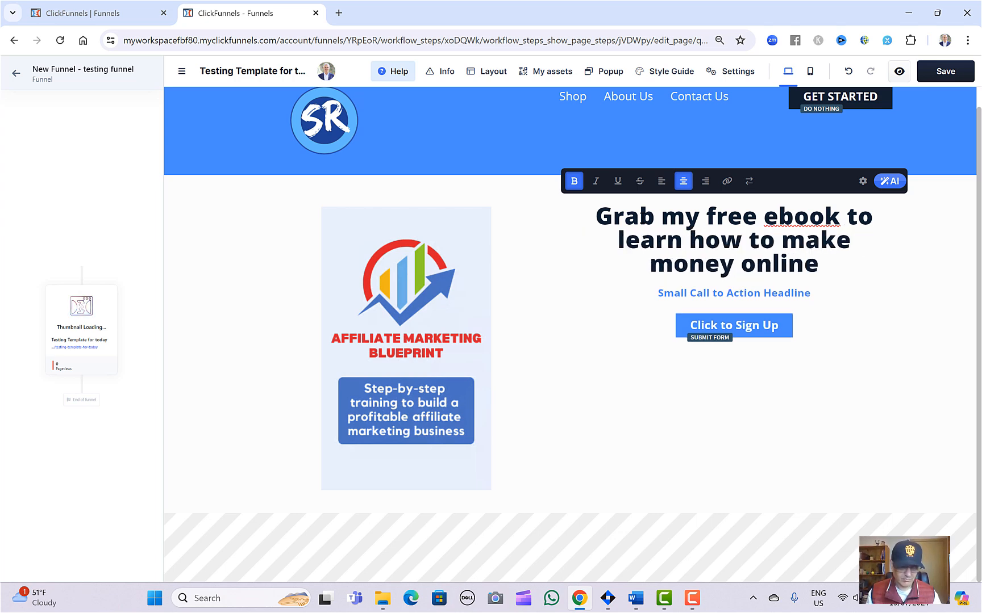
text(!)
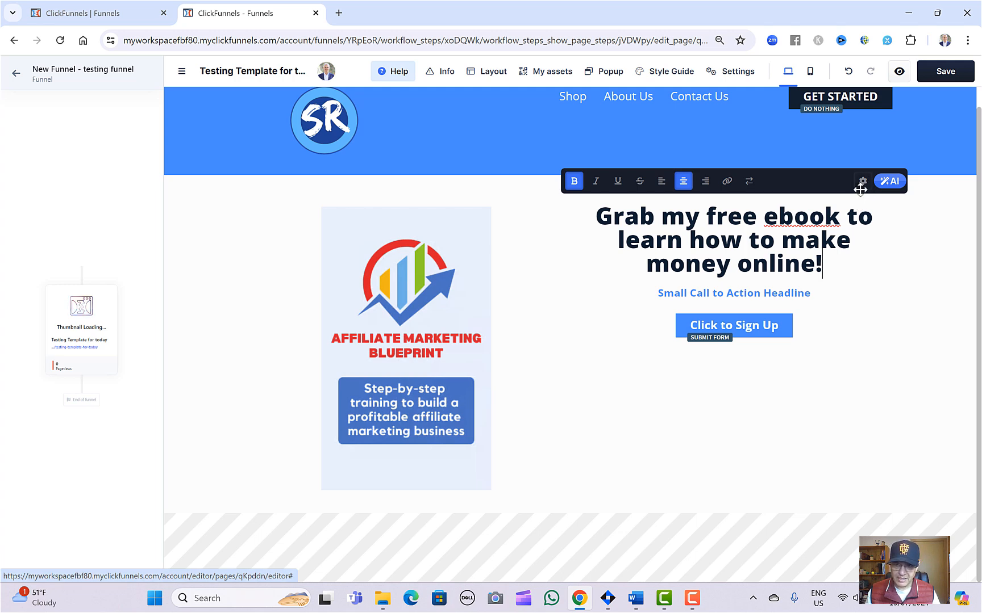
click(562, 301)
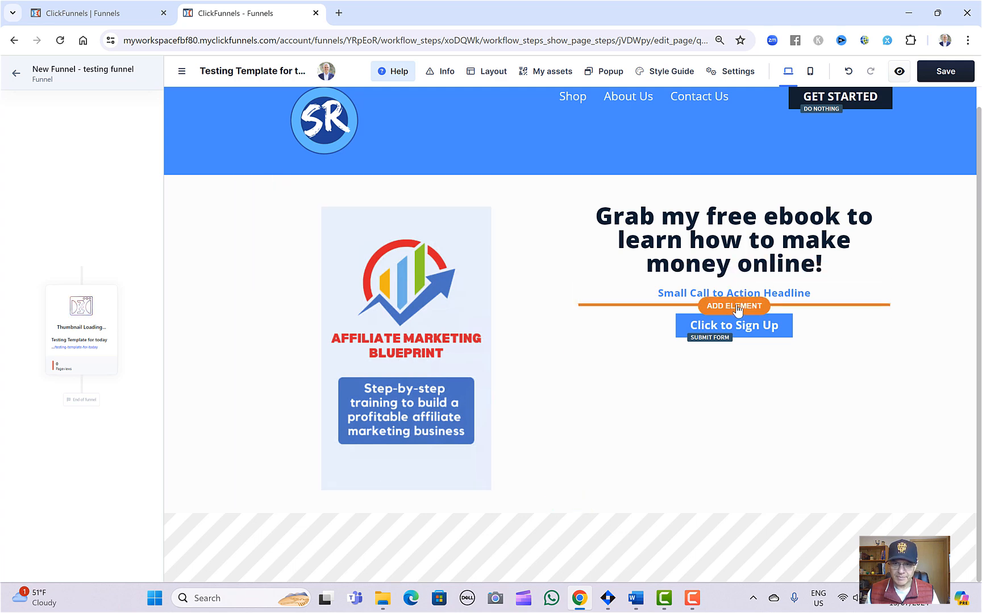
- Add two form input fields between the sub headline and the Click to Sign Up button
click(736, 308)
drag(850, 310, 854, 311)
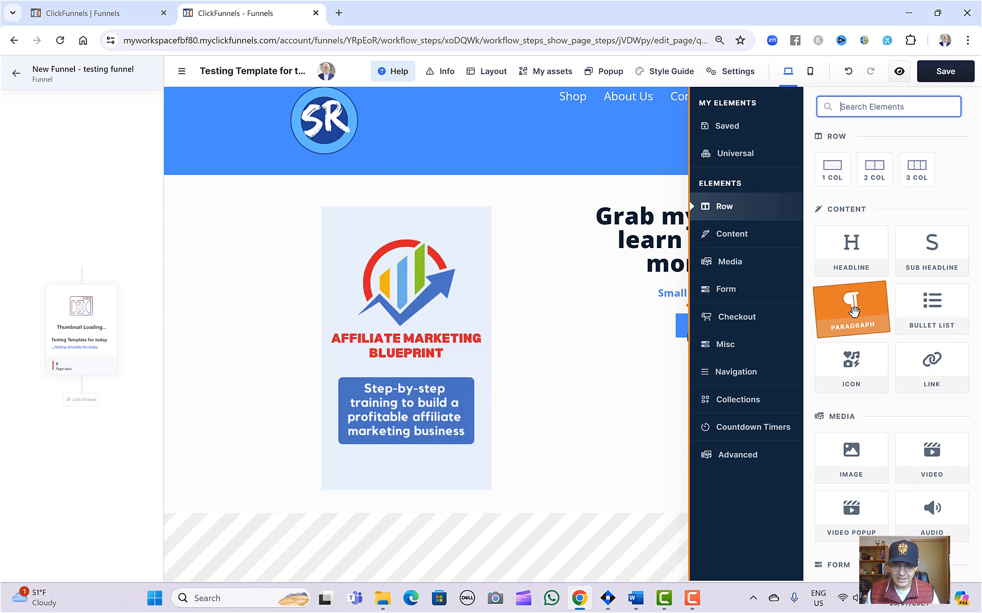
scroll(852, 318, down, 3)
scroll(856, 398, down, 1)
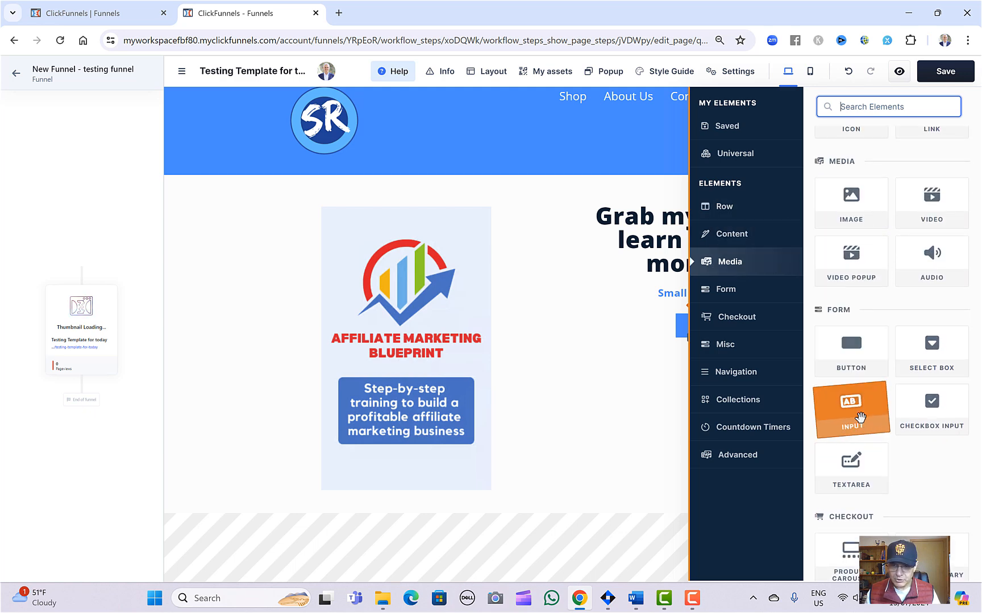
click(860, 417)
click(860, 417)
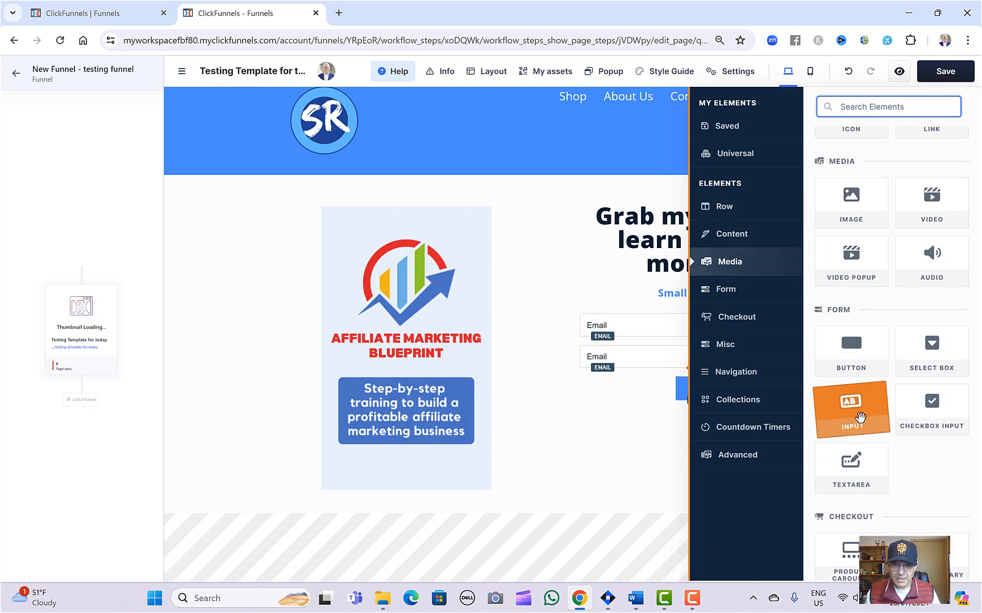
click(594, 435)
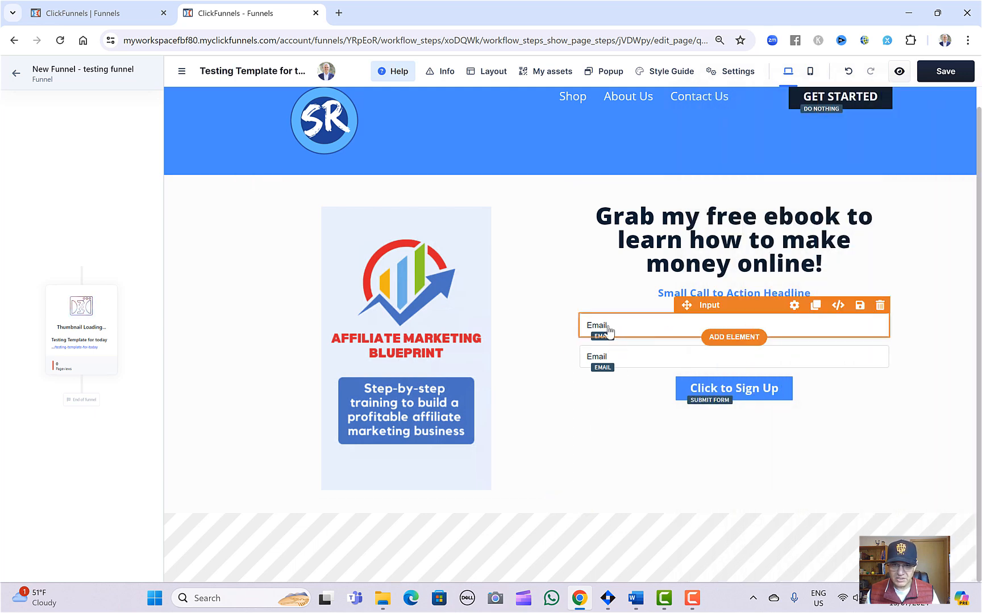
- Change the upper input field's type to First Name and close its settings
click(795, 305)
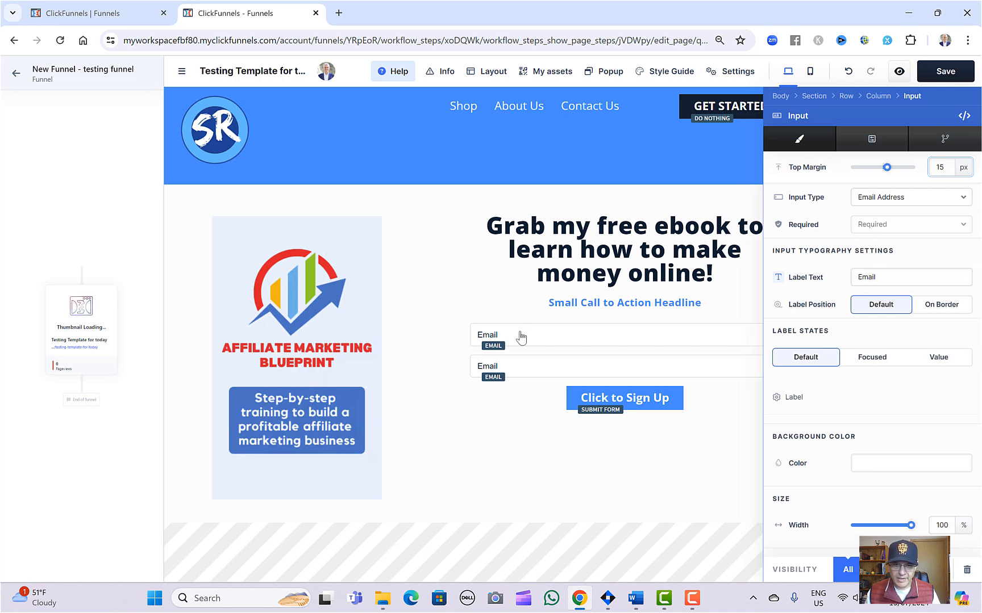
click(900, 200)
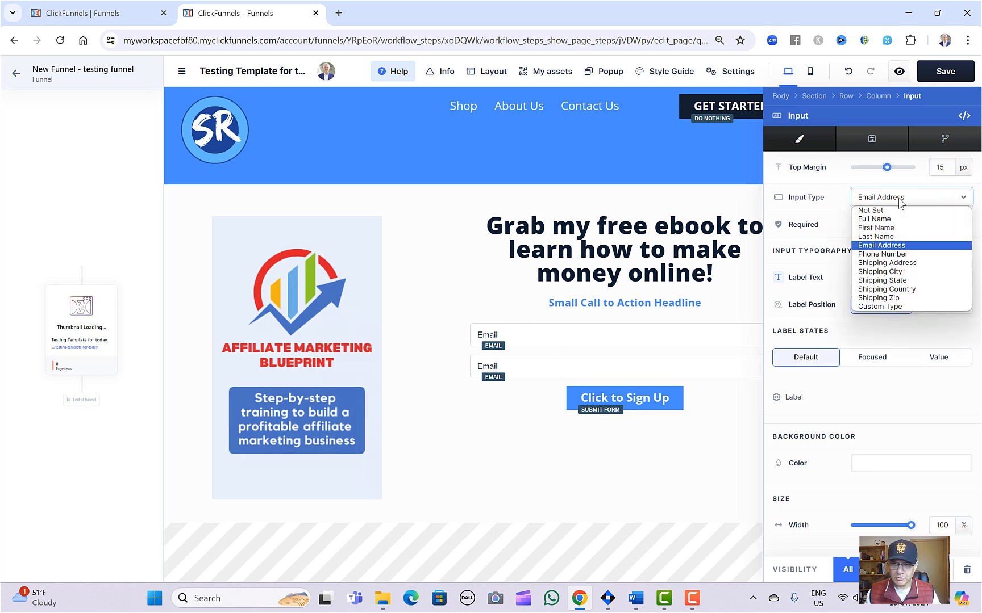
click(888, 230)
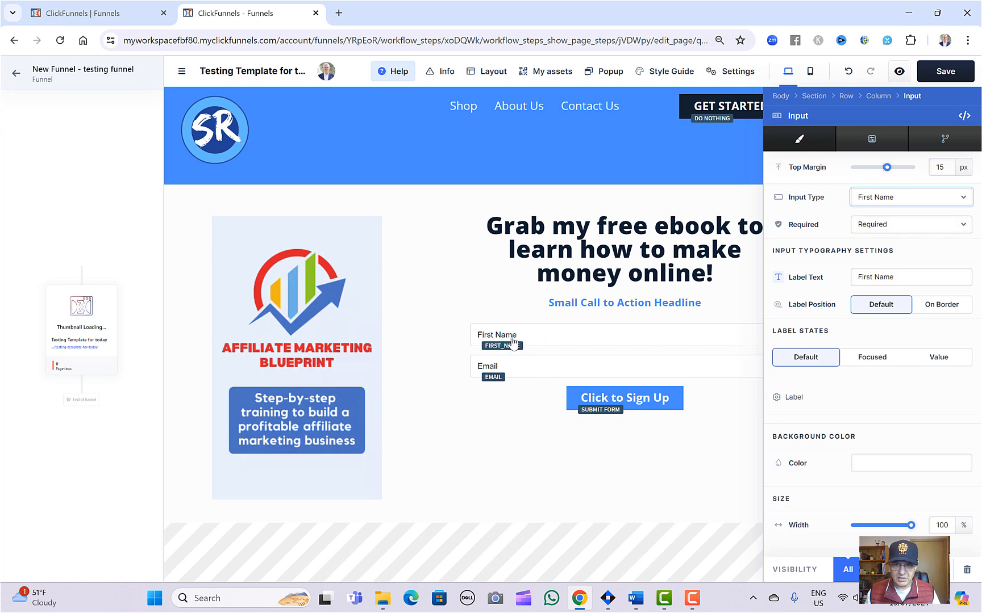
click(513, 368)
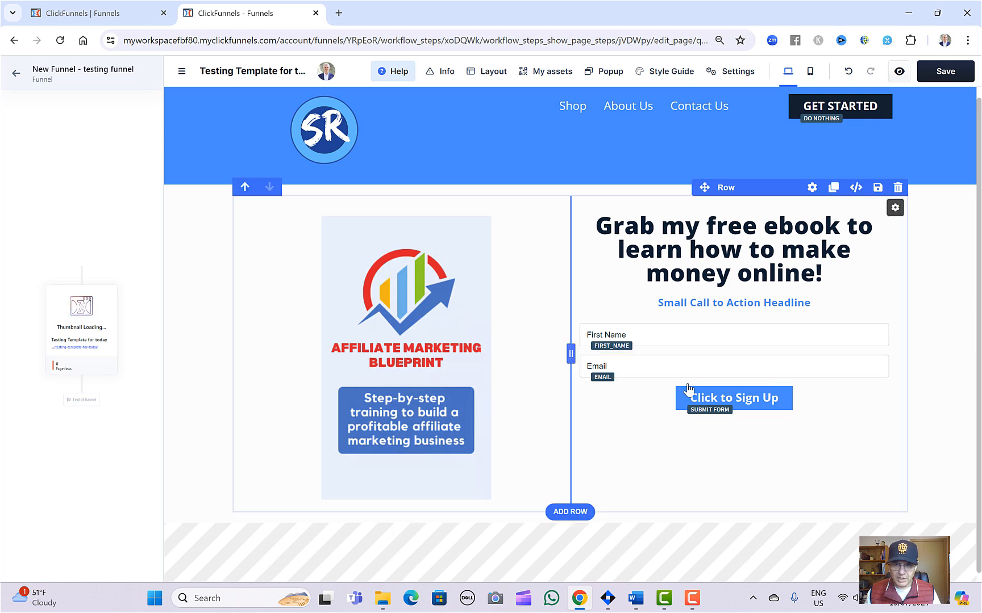
- Inspect the Click to Sign Up button's settings and close them
click(713, 399)
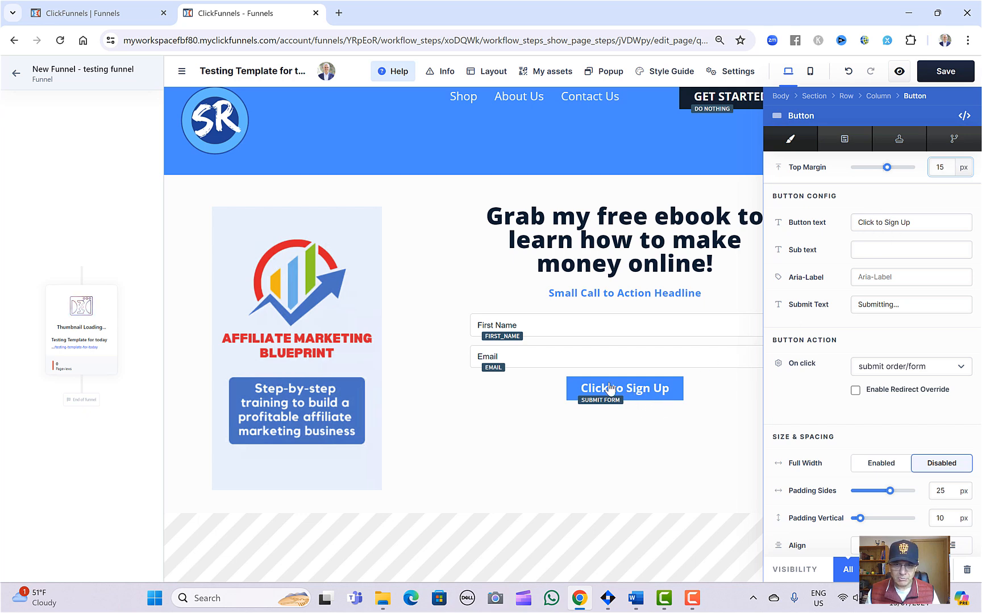
click(547, 417)
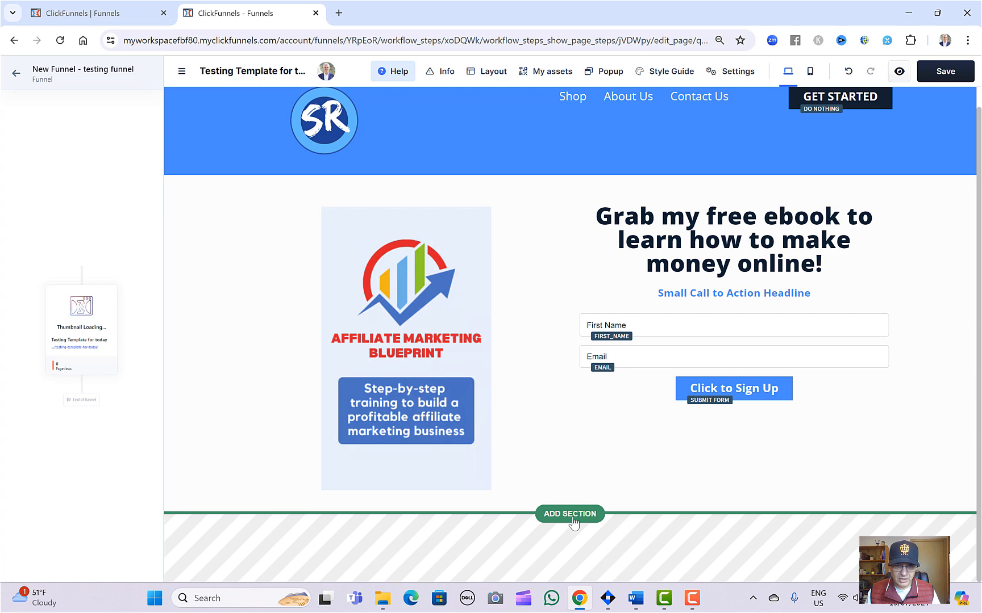
- Add the blue footer section with the SR logo and the two link lists below the opt-in section
click(578, 520)
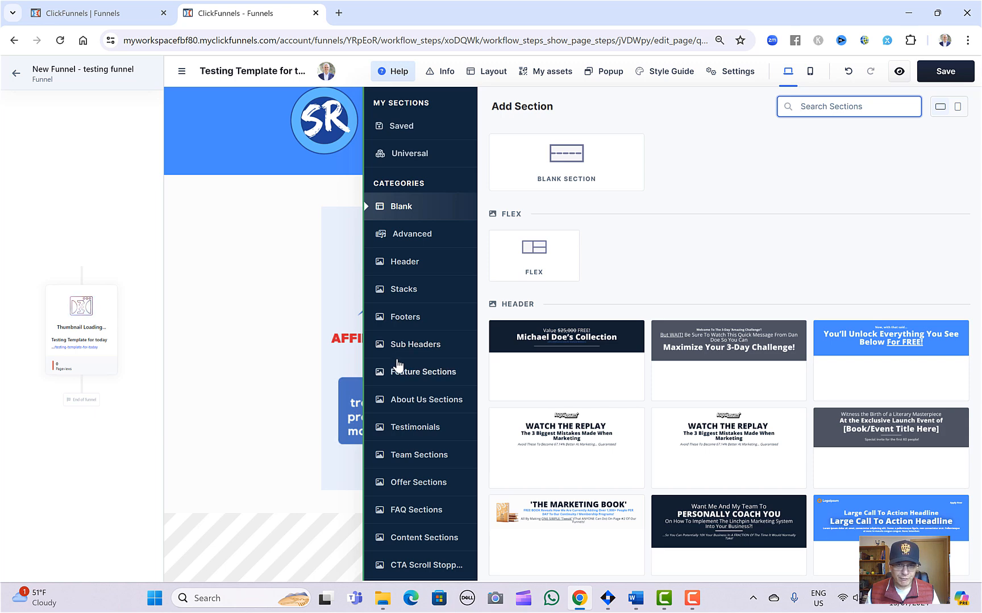
click(405, 318)
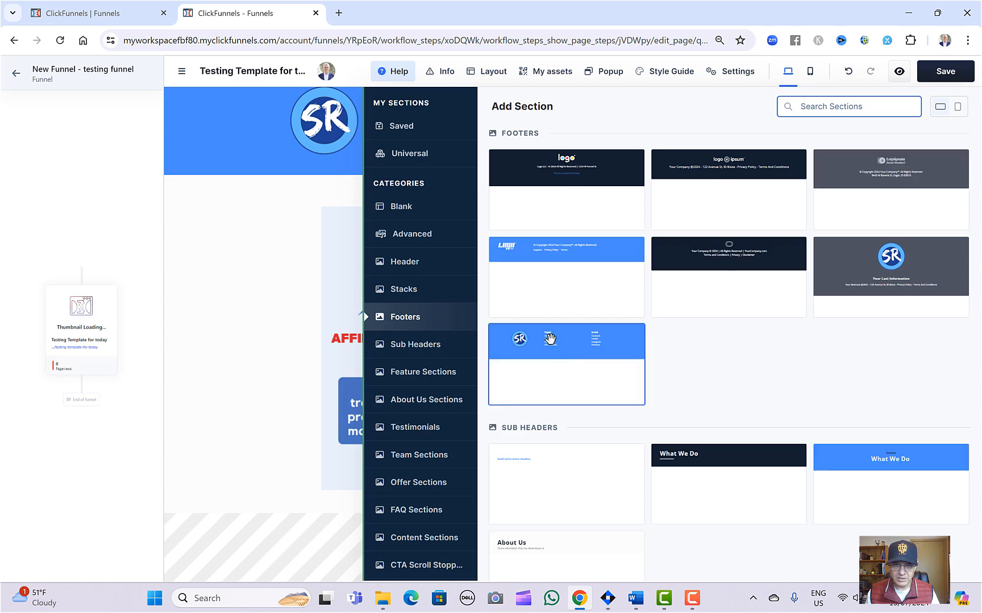
click(544, 337)
scroll(571, 341, down, 3)
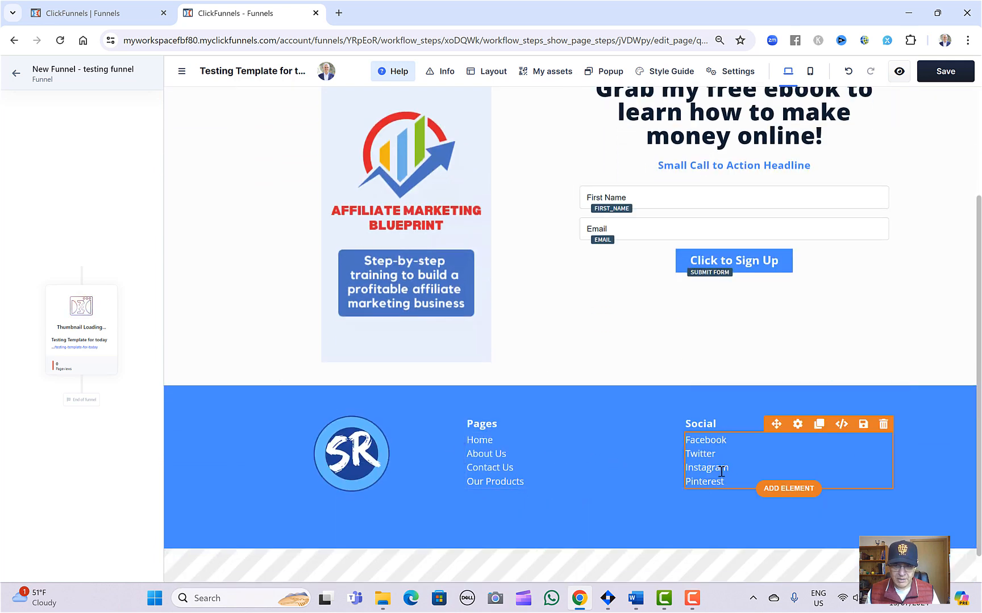
click(705, 439)
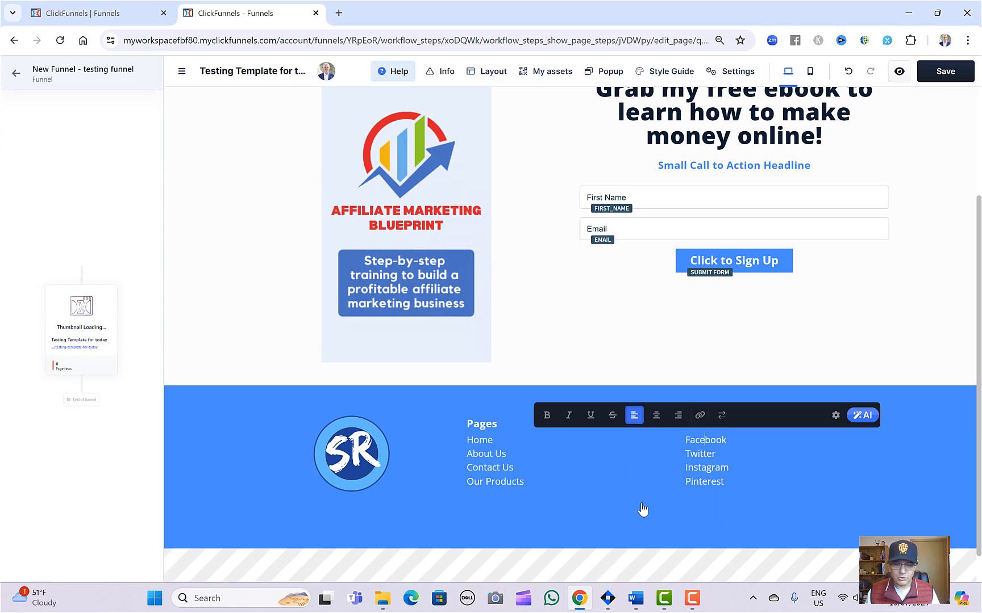
click(576, 498)
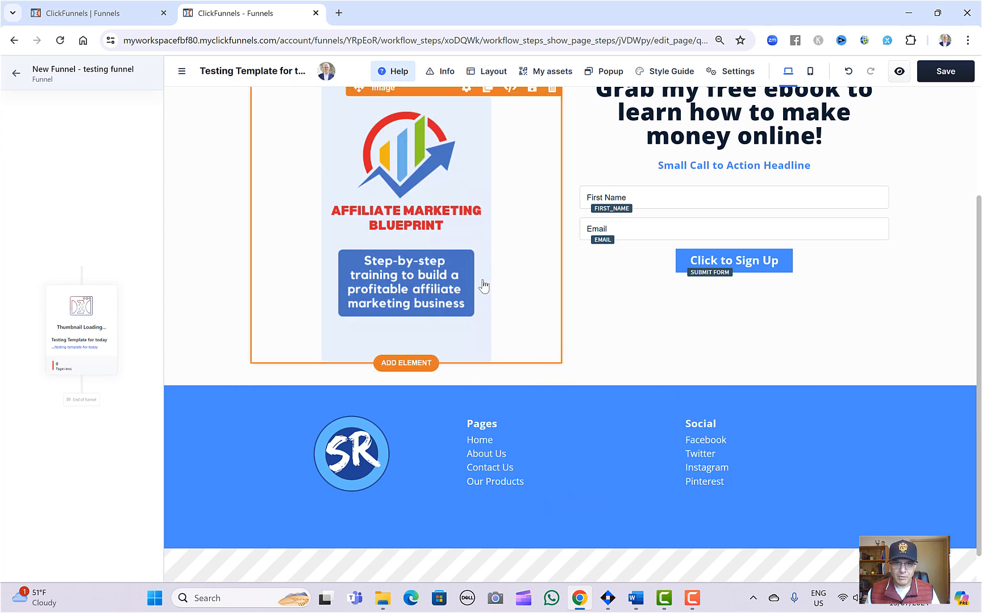
- Review the page's mobile layout from the opt-in form to the footer, and return to the desktop layout
scroll(484, 284, up, 3)
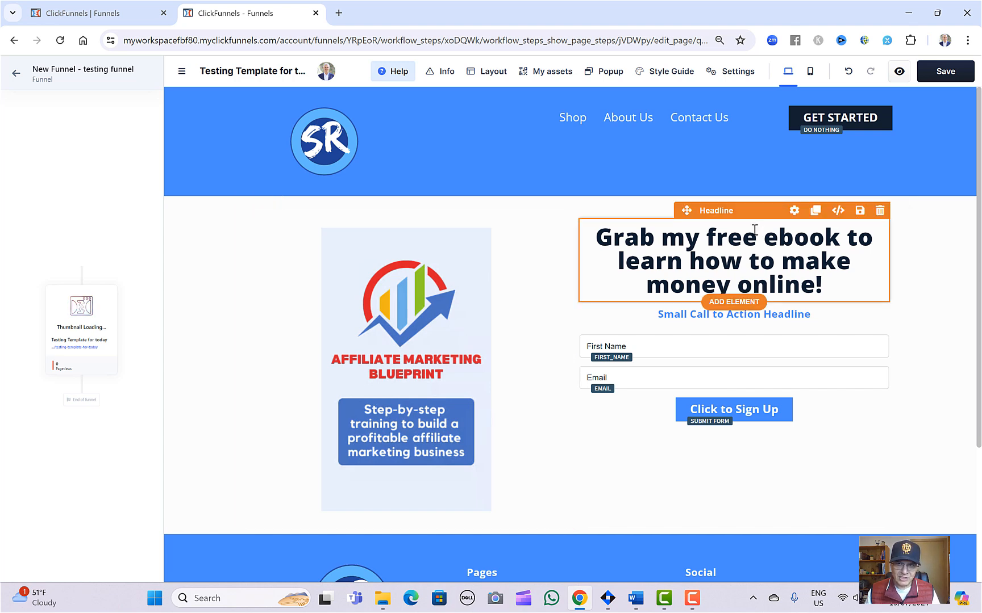
click(811, 72)
scroll(672, 241, down, 3)
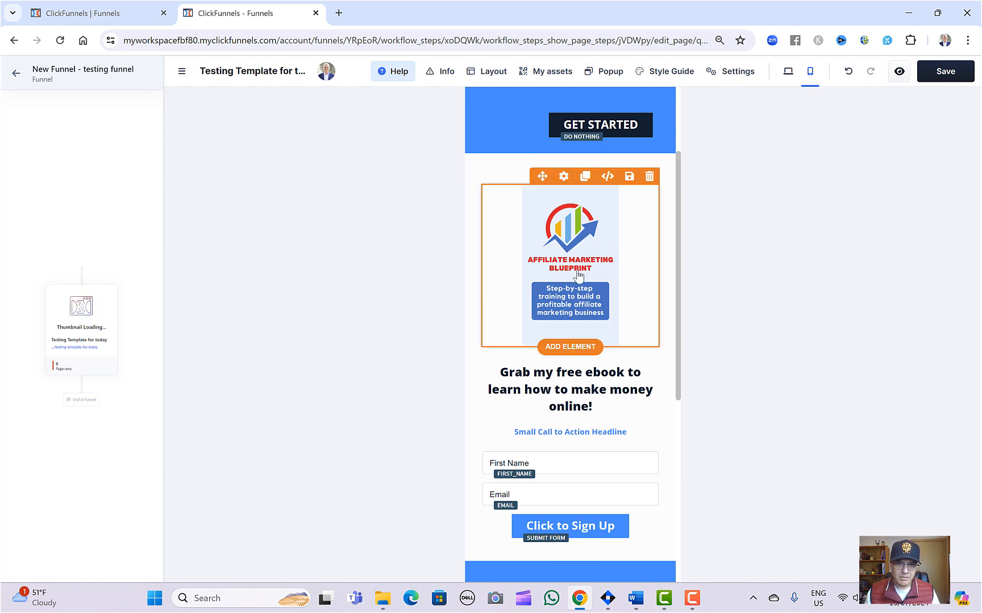
scroll(573, 253, down, 3)
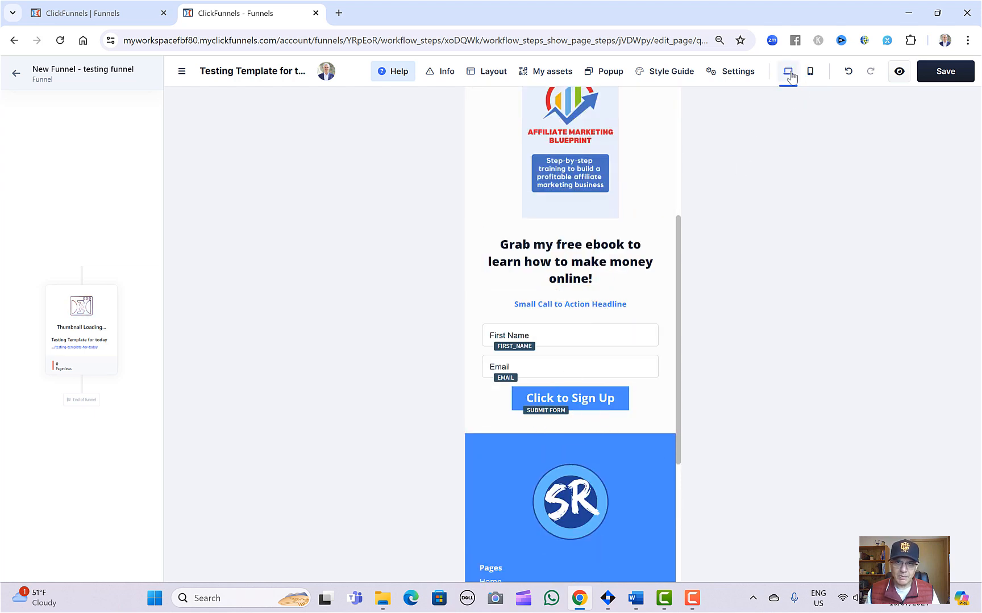
click(787, 72)
- Save the page and review its live version through the preview
click(945, 71)
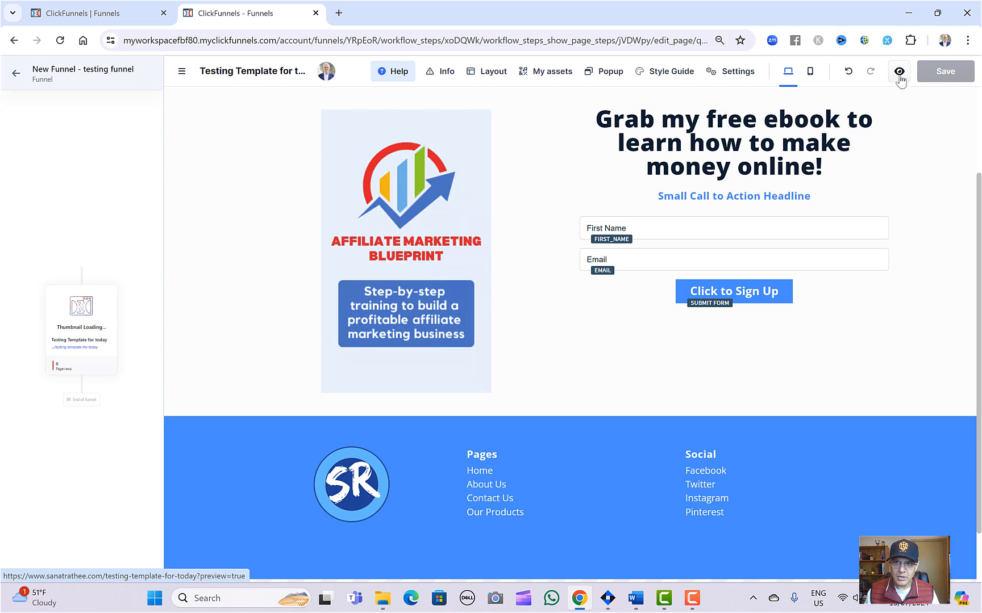
click(899, 72)
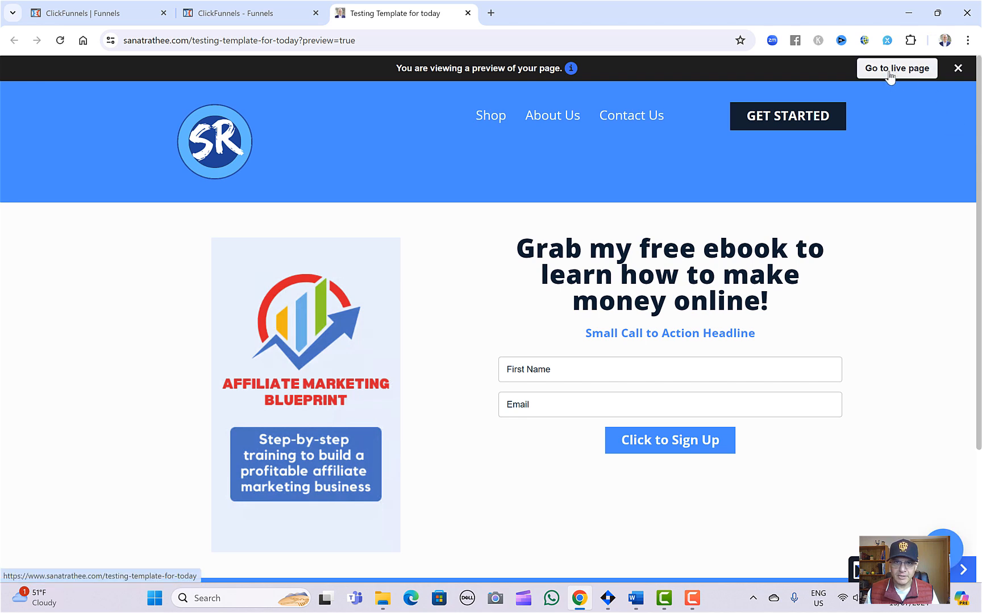
click(889, 73)
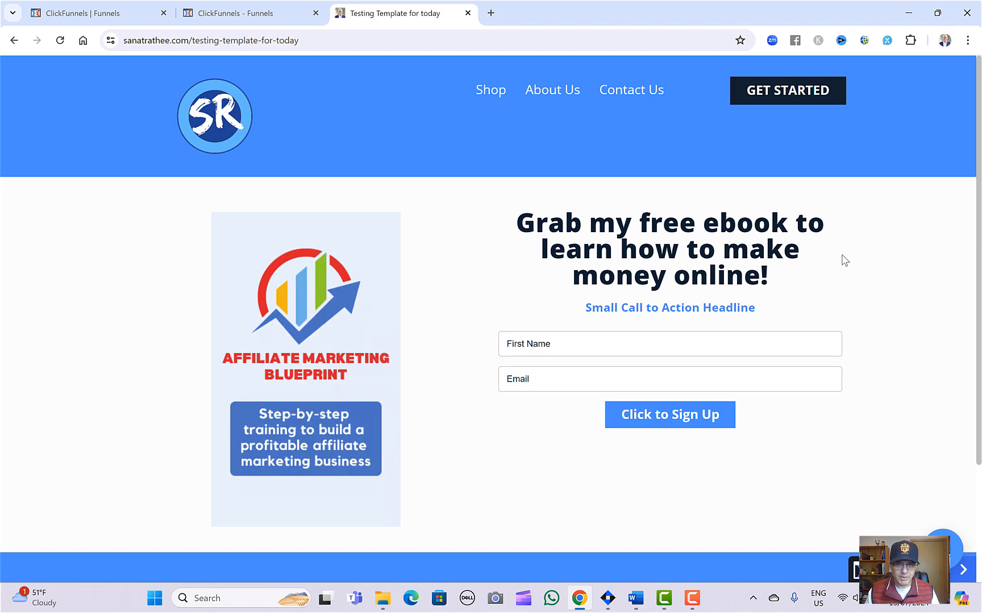
scroll(844, 260, down, 3)
scroll(257, 298, up, 3)
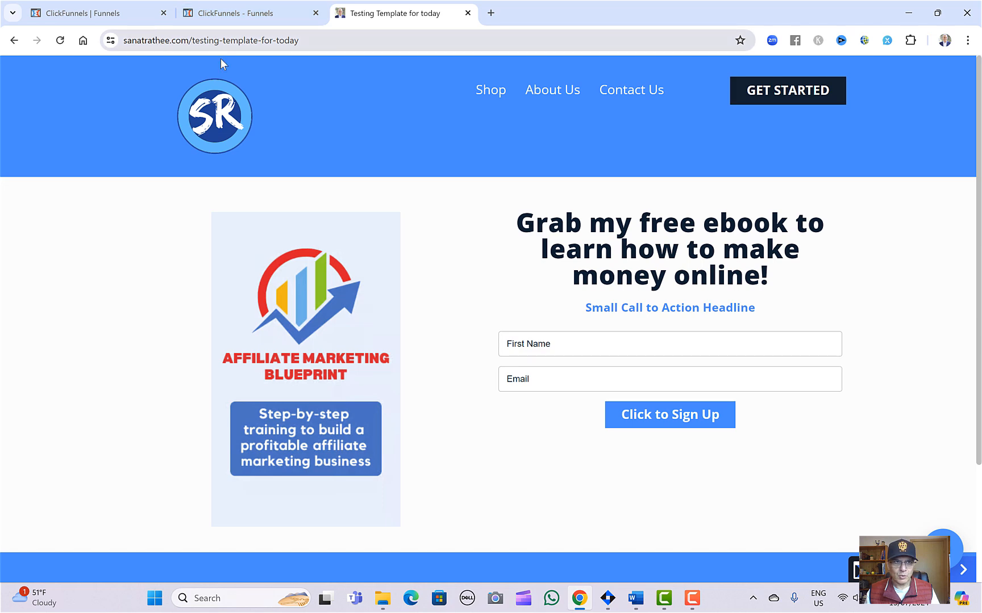
- Return to the Funnels list and look through the Guided Tours & Videos in the Resource Center
click(82, 17)
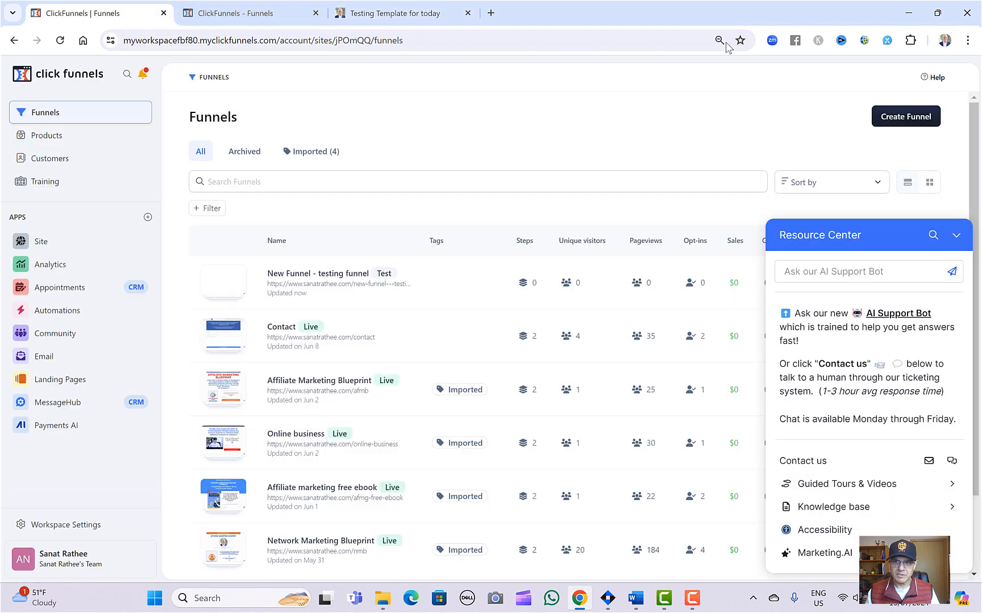
click(956, 235)
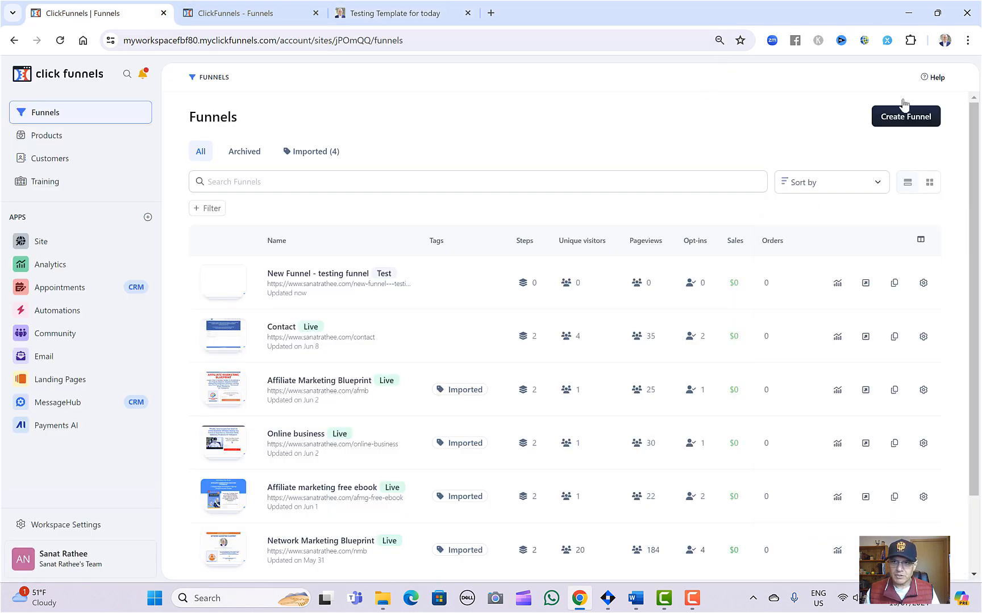
click(931, 79)
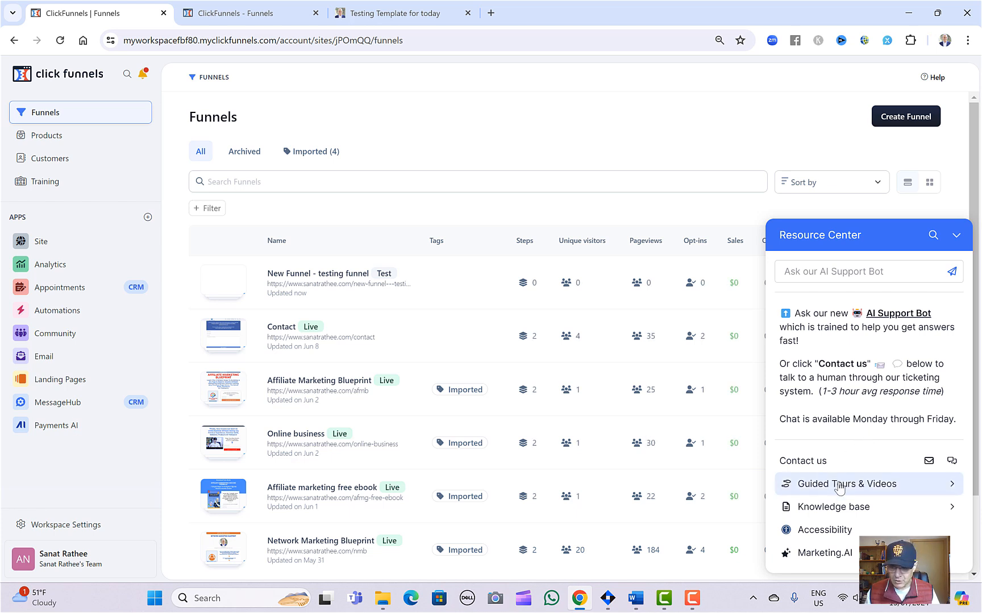
click(857, 490)
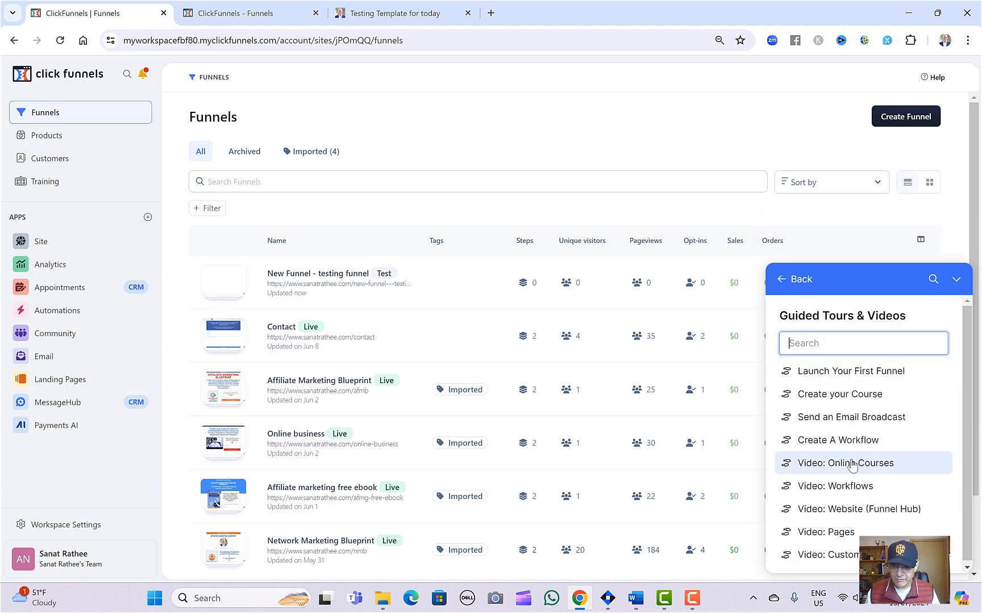
click(784, 278)
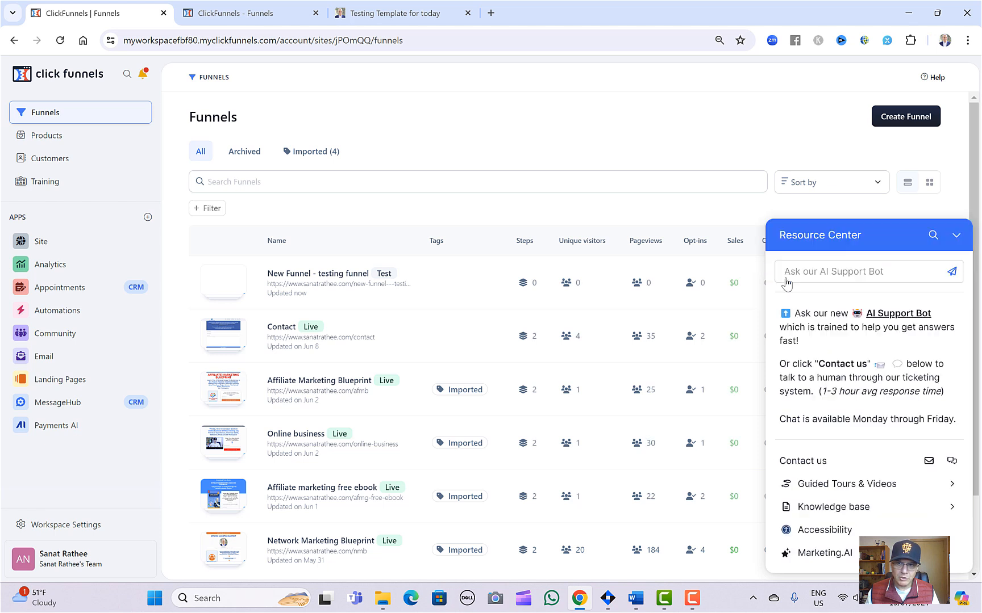
- Ask the AI Support Bot "how to create a landing page" and read its answer from the beginning
click(820, 272)
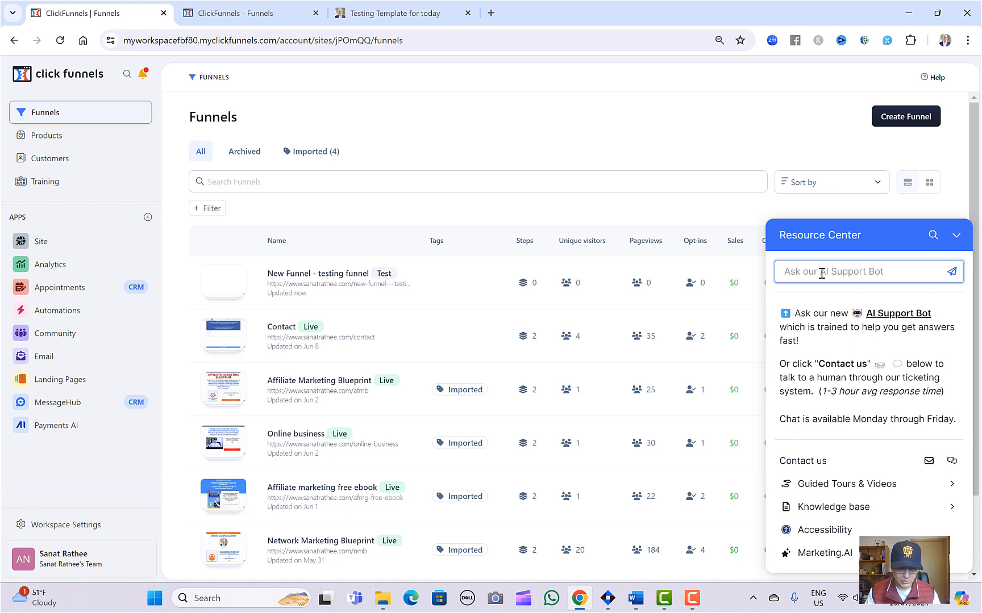
text(h)
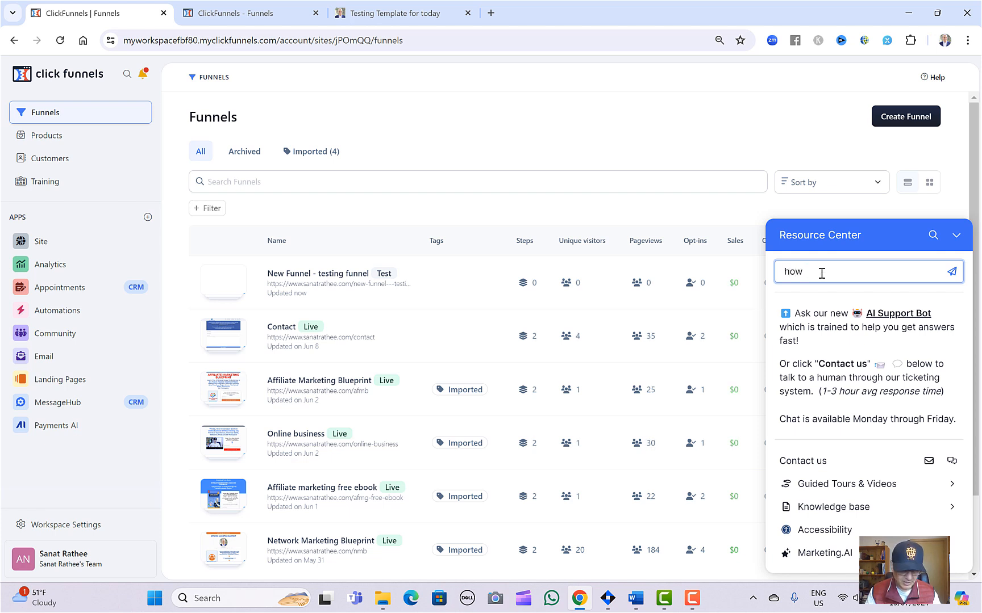
text(ow )
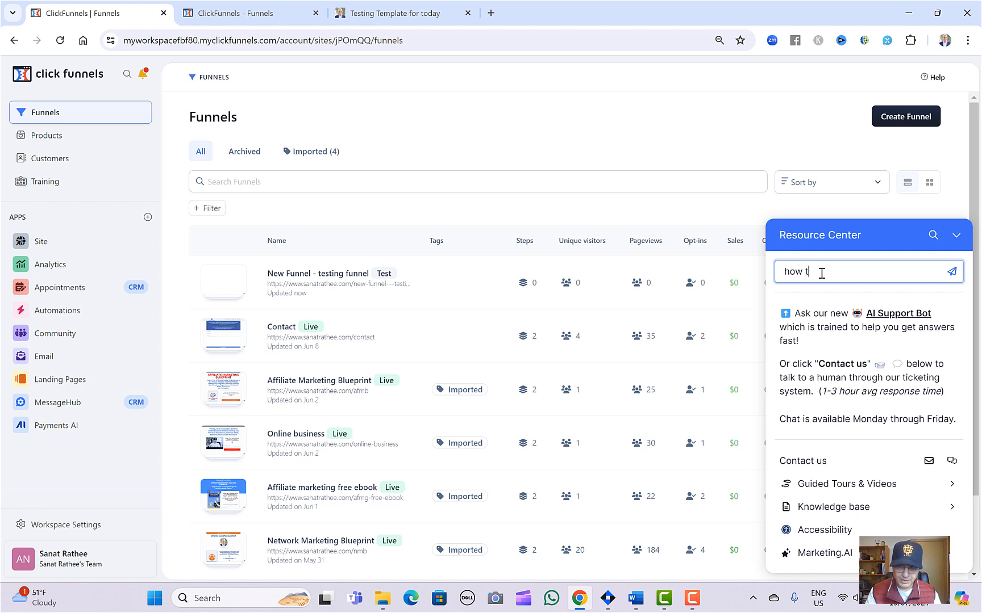
text(to c)
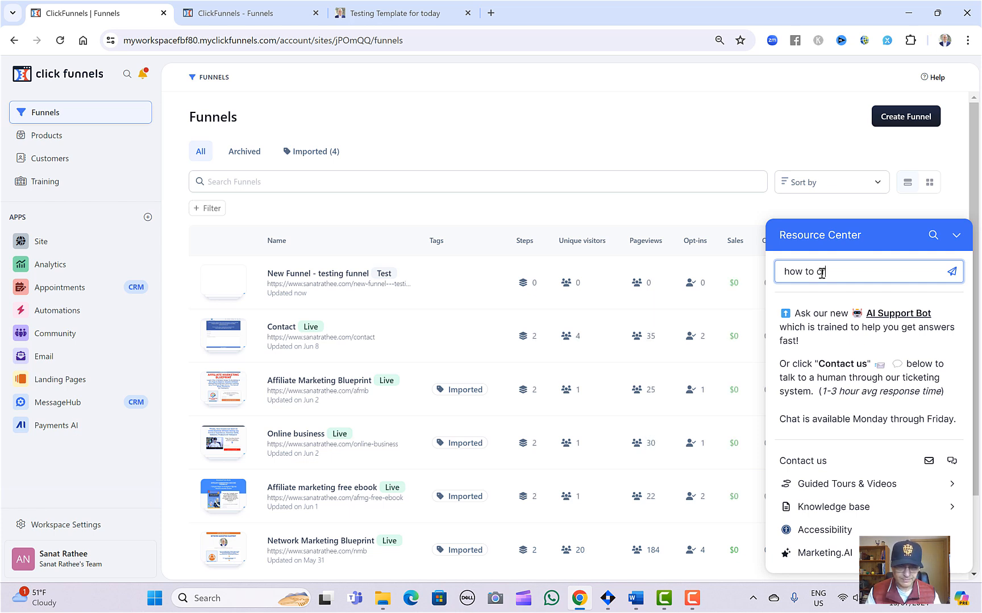
text(reate a landing page)
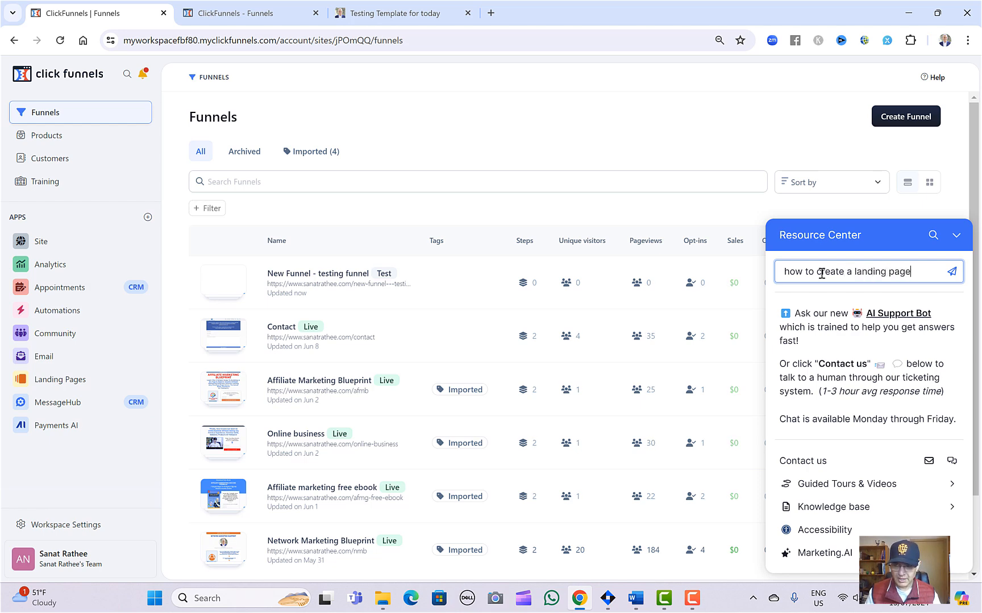
key(Return)
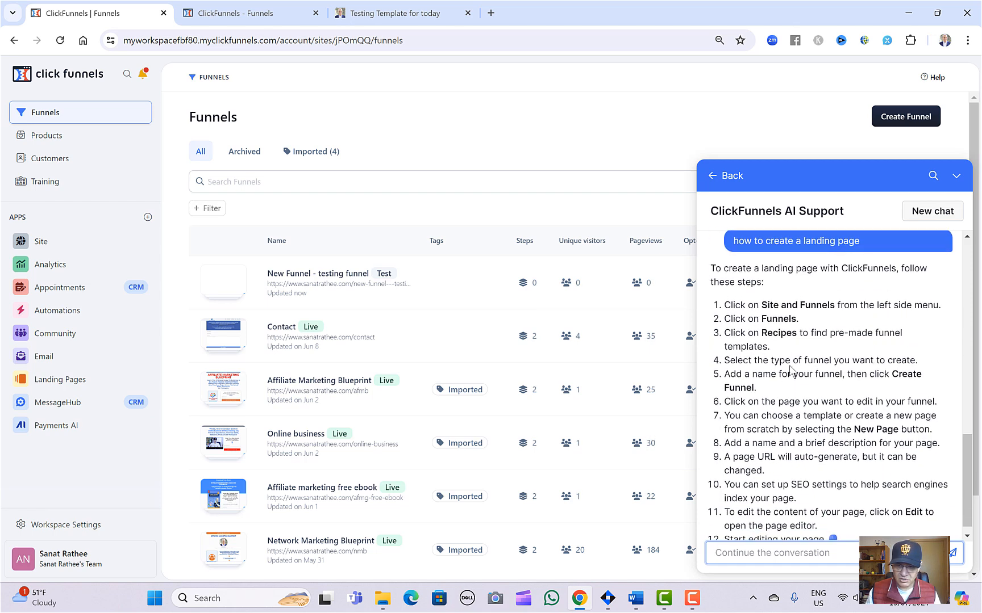
scroll(803, 455, up, 10)
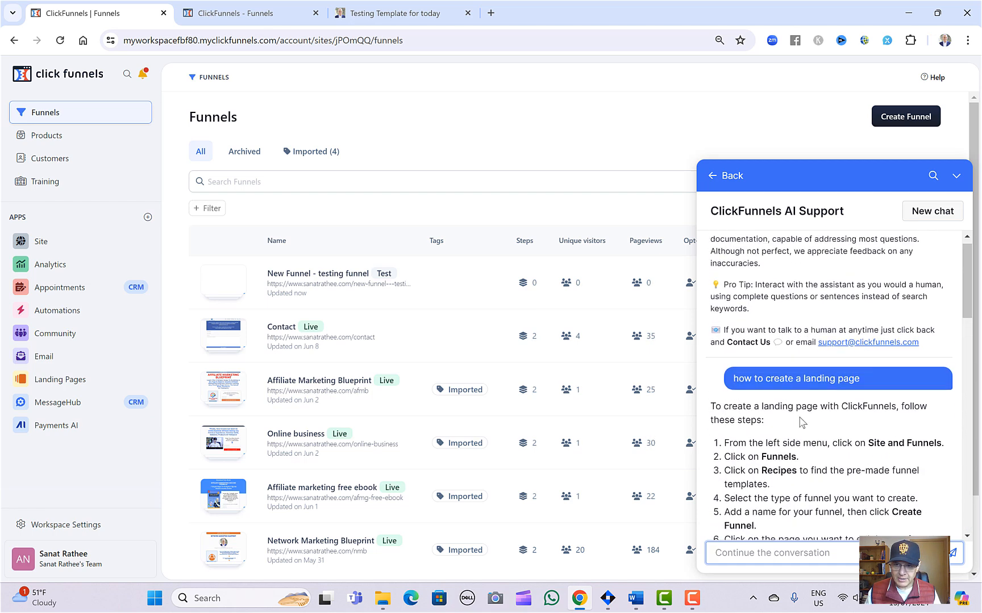